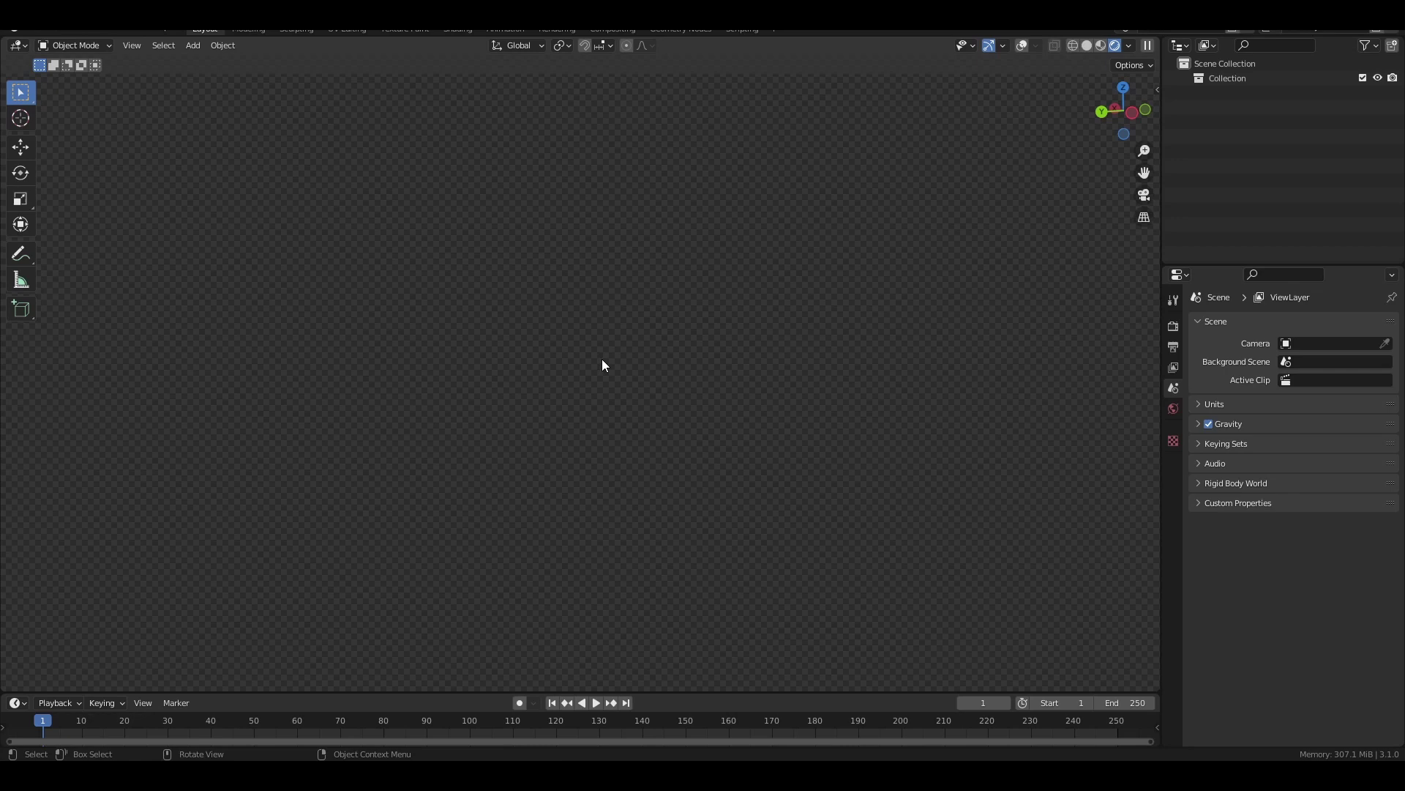
Step: Append the Ski Resort object from SkiResortAppend.blend in the Procedural ski resort folder
{"action": "left_click", "coordinate": [33, 29]}
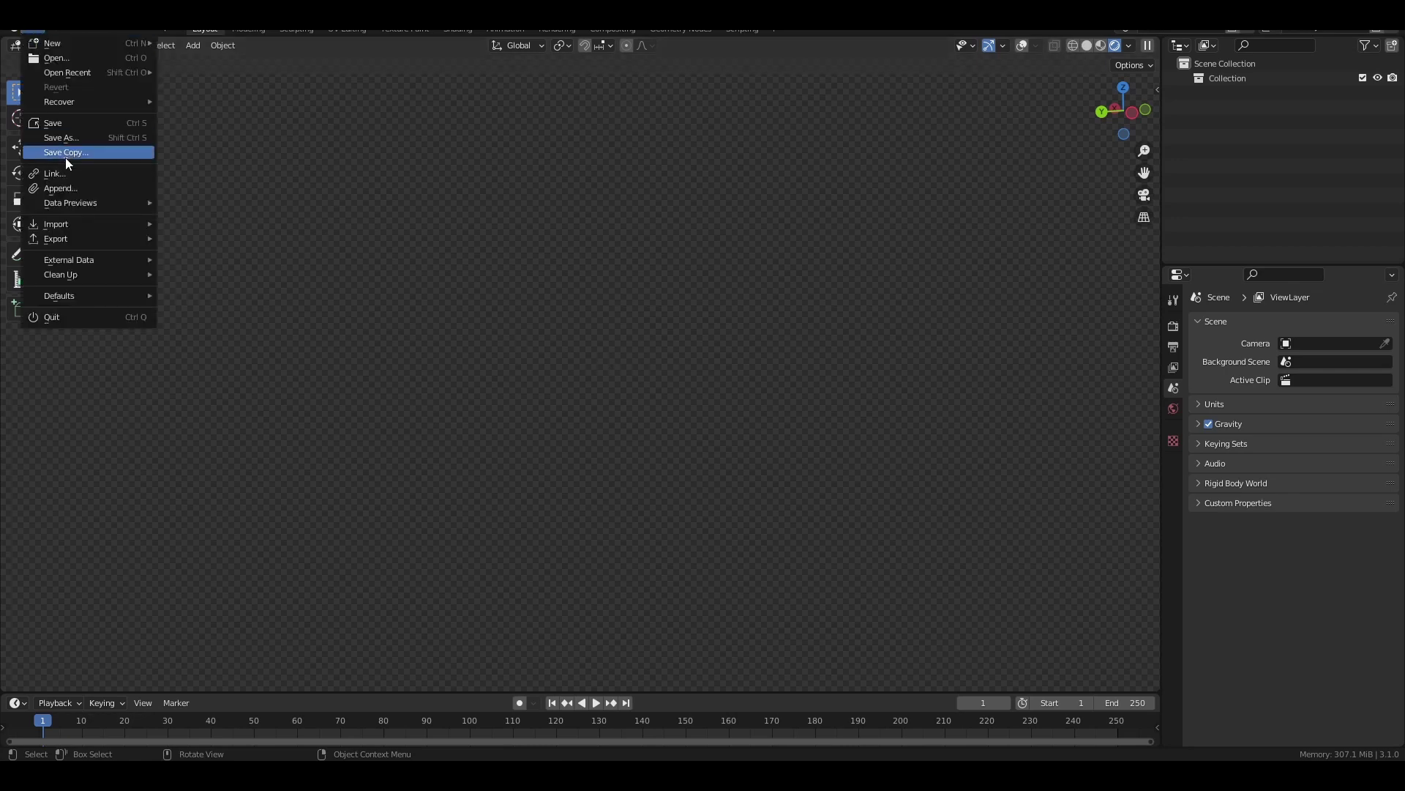
{"action": "left_click", "coordinate": [73, 187]}
{"action": "left_click", "coordinate": [370, 563]}
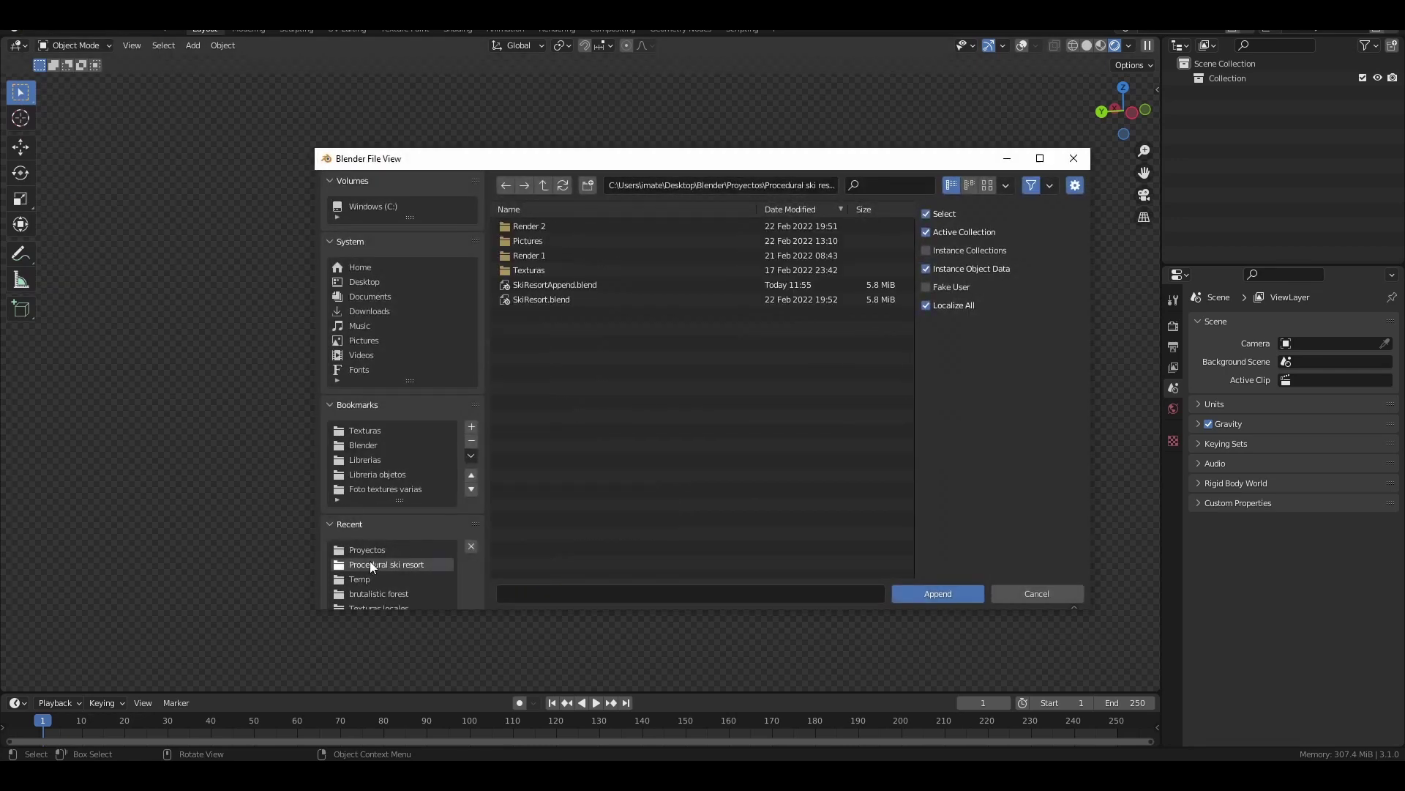
{"action": "double_click", "coordinate": [617, 284]}
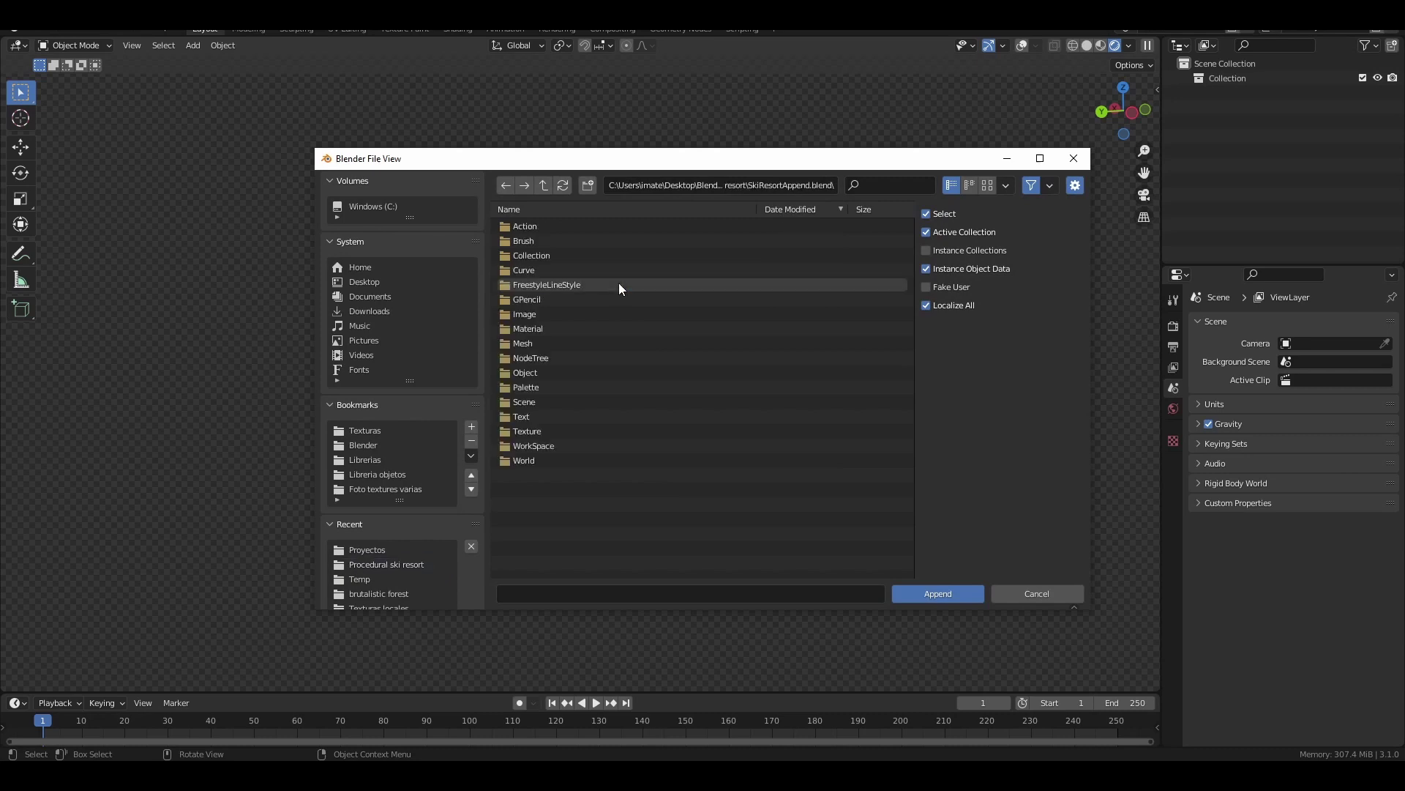
{"action": "double_click", "coordinate": [570, 369]}
{"action": "scroll", "coordinate": [571, 424], "scroll_direction": "down", "scroll_amount": 2}
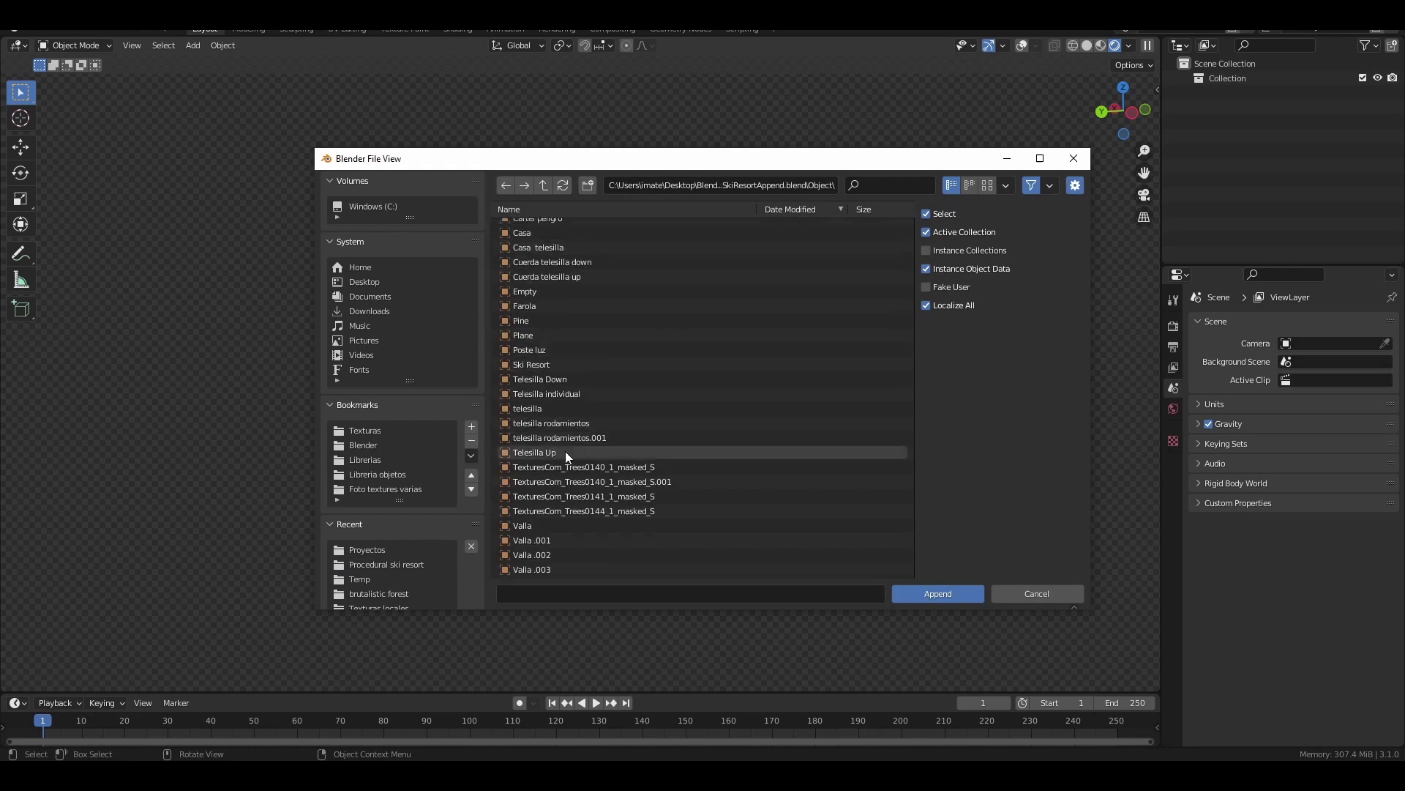
{"action": "left_click", "coordinate": [552, 365]}
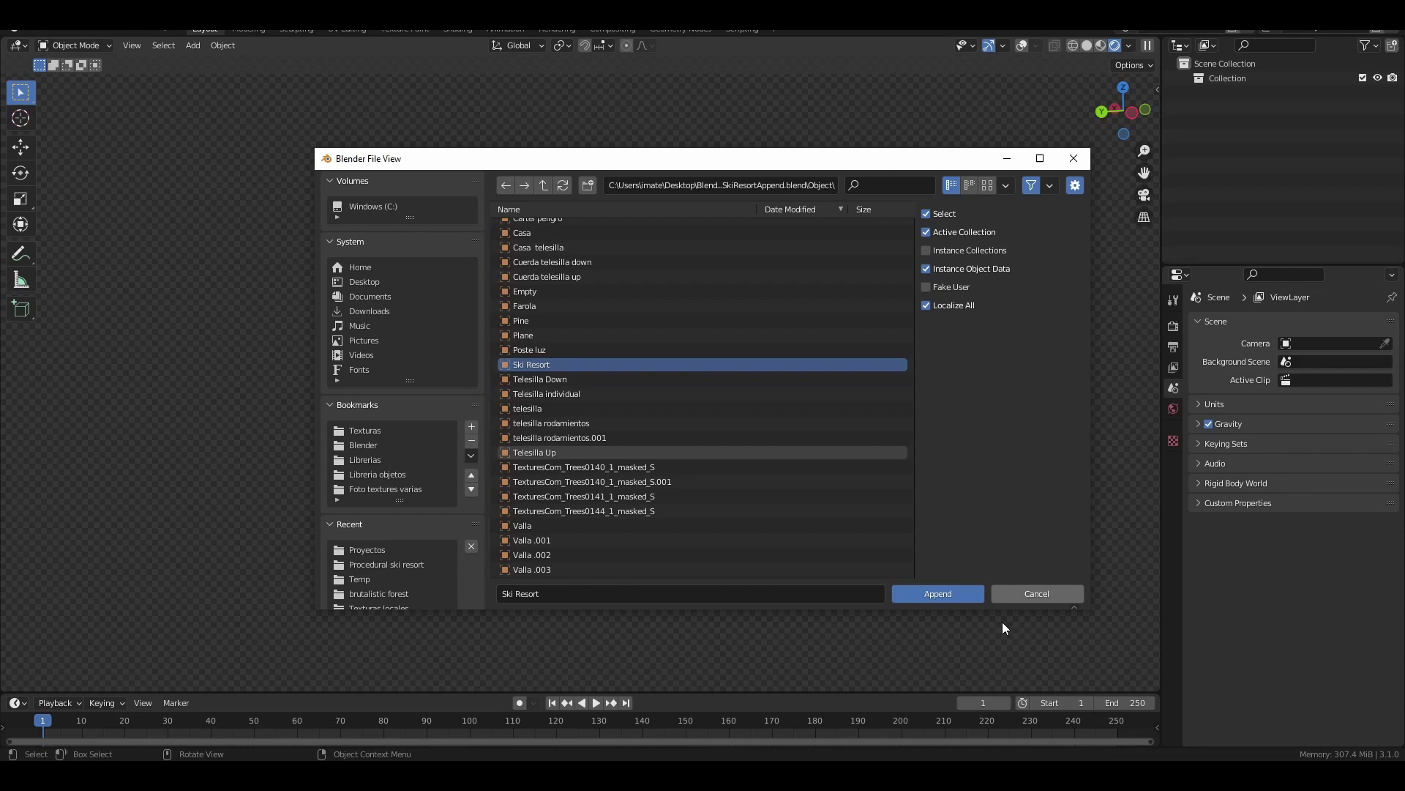
{"action": "left_click", "coordinate": [955, 594]}
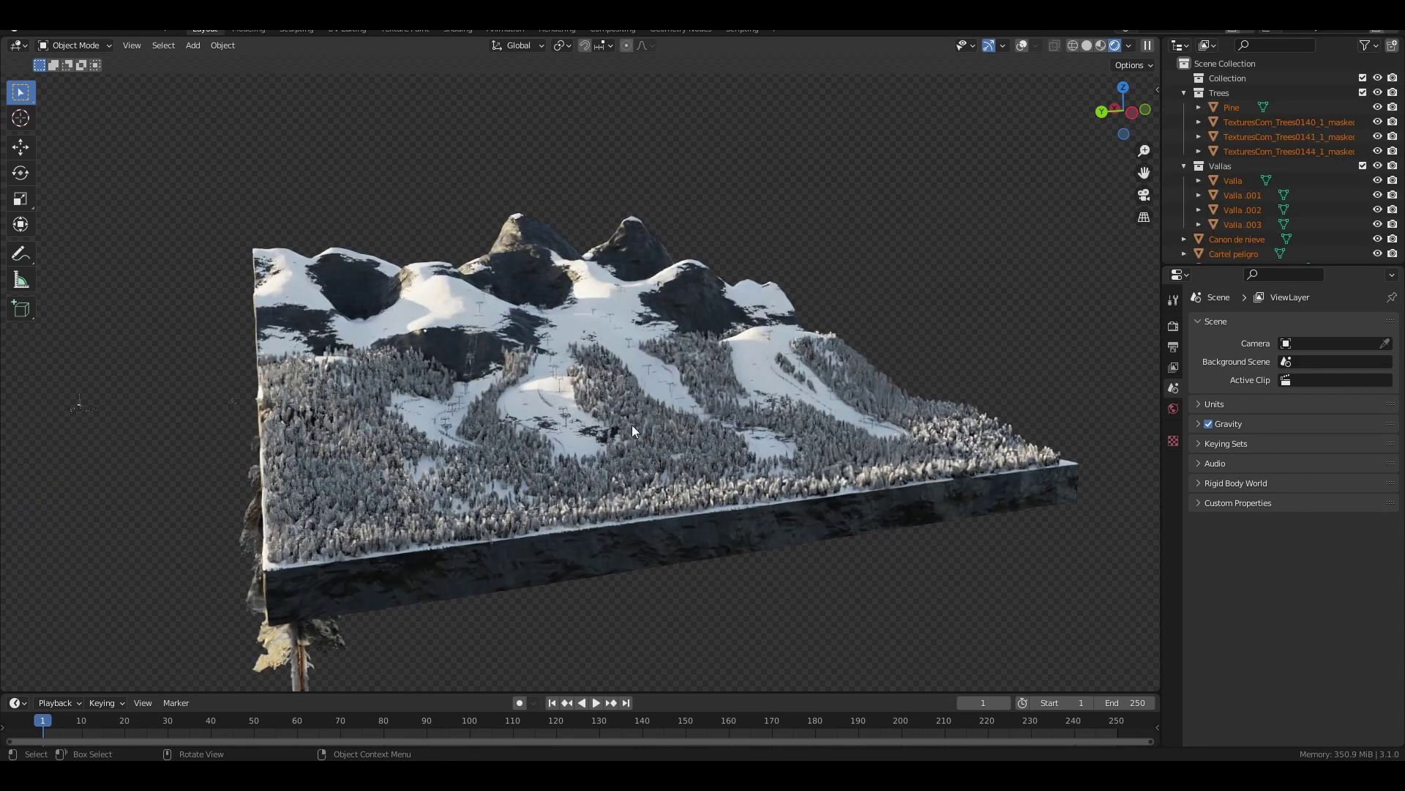
Step: Hide every appended object except the Ski Resort terrain, with viewport overlays shown only while selecting
{"action": "scroll", "coordinate": [631, 426], "scroll_direction": "down", "scroll_amount": 2}
{"action": "middle_click_drag", "start_coordinate": [675, 433], "coordinate": [614, 367]}
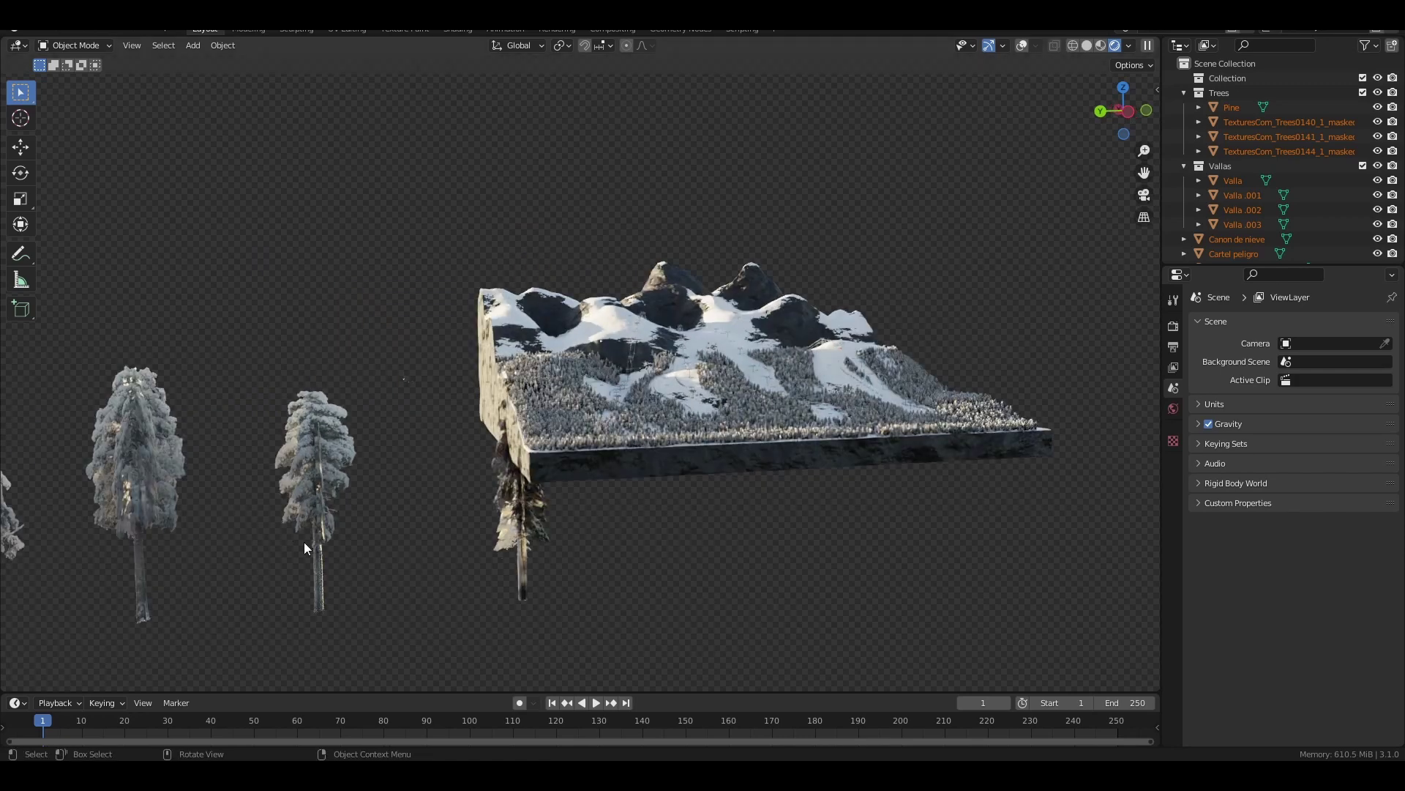
{"action": "mouse_move", "coordinate": [305, 541]}
{"action": "middle_mouse_down", "text": "shift"}
{"action": "mouse_move", "coordinate": [669, 502]}
{"action": "mouse_move", "coordinate": [358, 509]}
{"action": "middle_mouse_up", "text": "shift"}
{"action": "scroll", "coordinate": [652, 447], "scroll_direction": "up", "scroll_amount": 1}
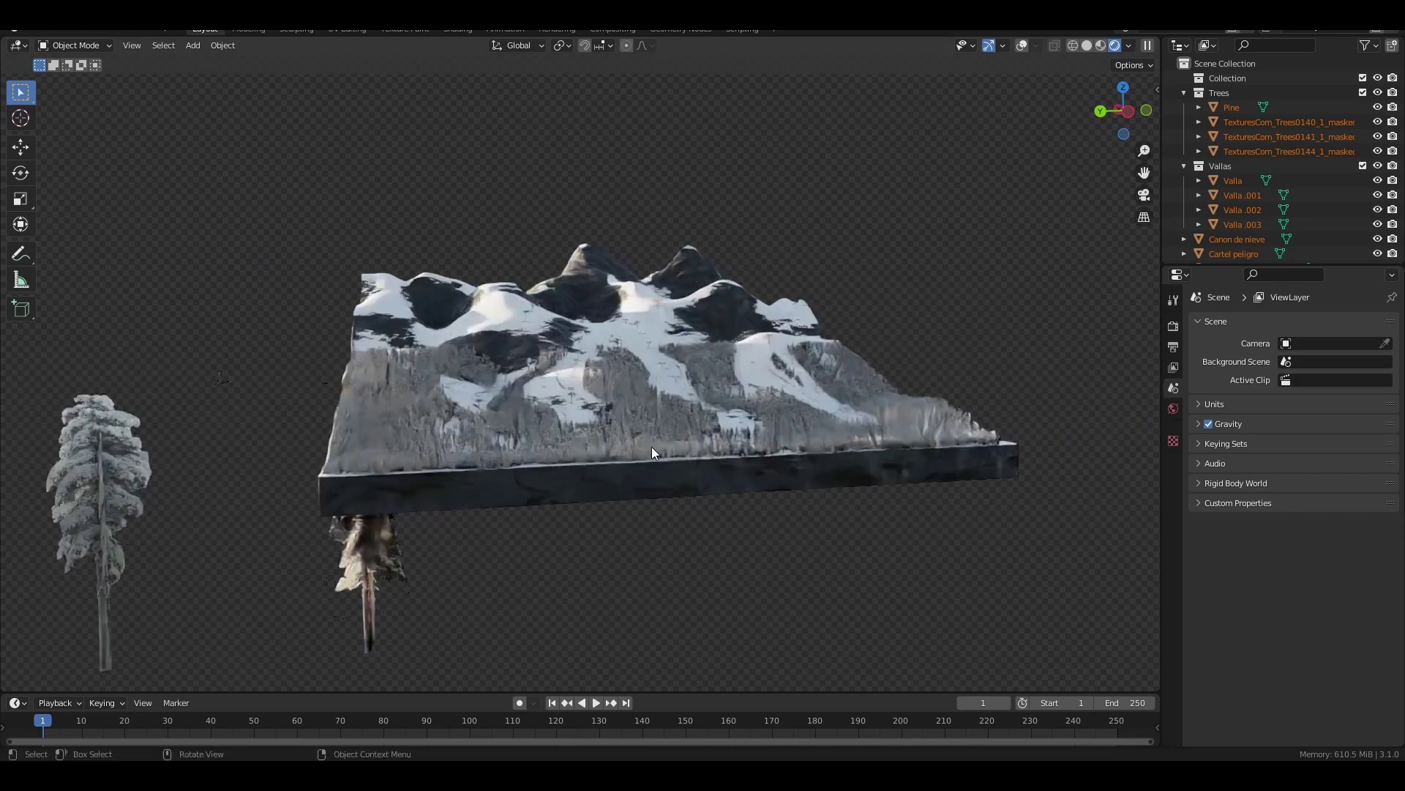
{"action": "left_click", "coordinate": [810, 397]}
{"action": "left_click", "coordinate": [1024, 44]}
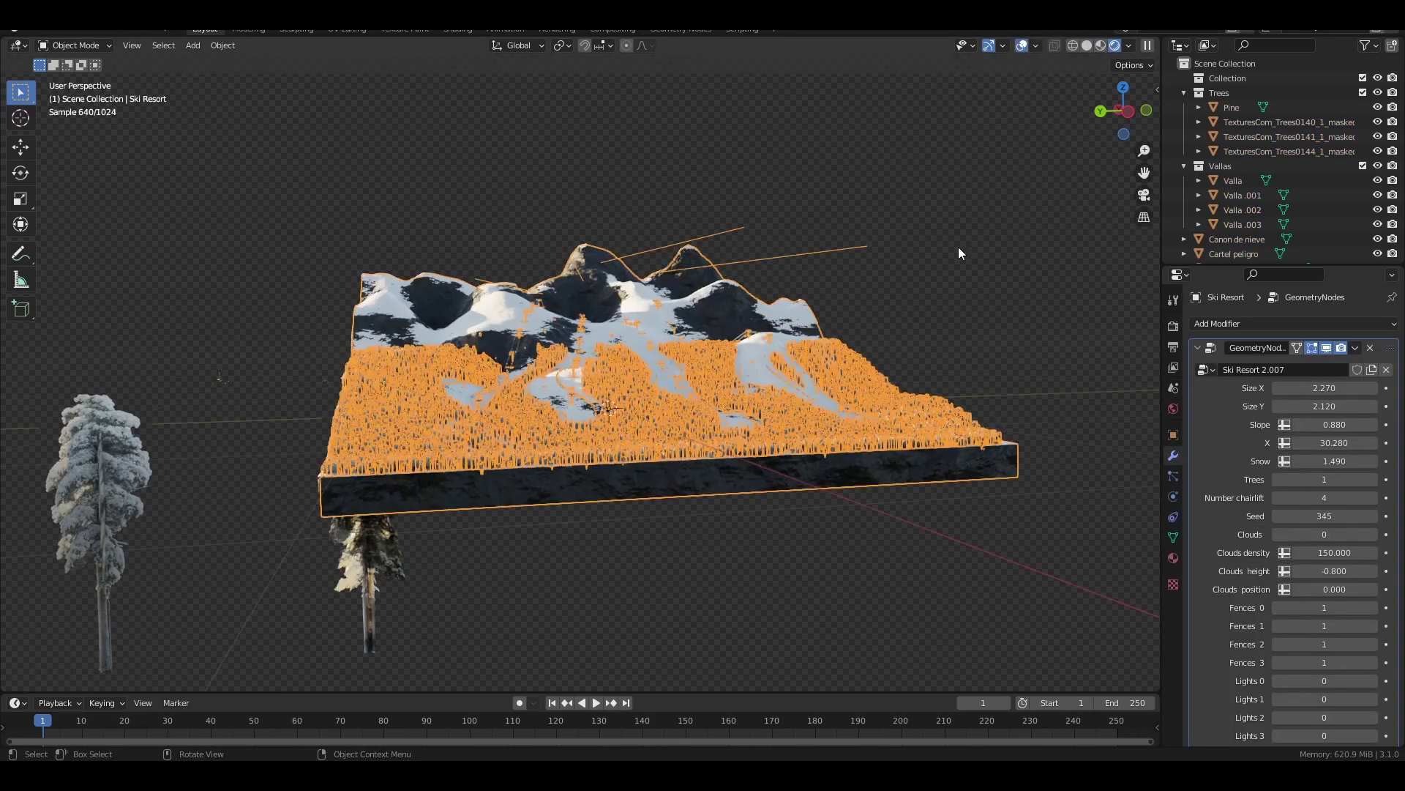
{"action": "key", "text": "ctrl+i"}
{"action": "key", "text": "h"}
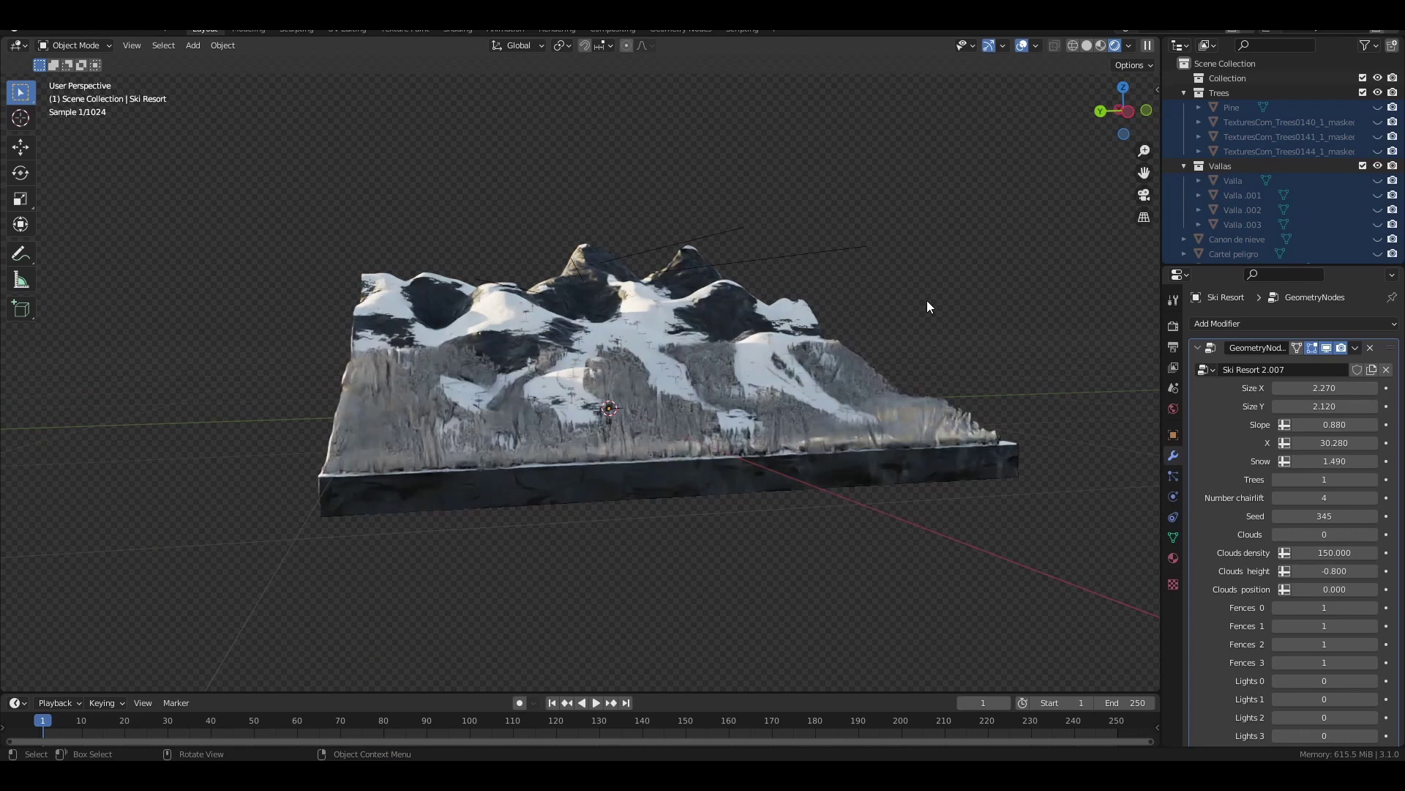
{"action": "scroll", "coordinate": [962, 284], "scroll_direction": "up", "scroll_amount": 1}
{"action": "left_click", "coordinate": [1024, 45]}
Step: Examine the Ski Resort terrain, its entry in the object list and the parameters of its Geometry Nodes modifier
{"action": "middle_click_drag", "start_coordinate": [820, 268], "coordinate": [868, 310]}
{"action": "scroll", "coordinate": [1273, 183], "scroll_direction": "down", "scroll_amount": 5}
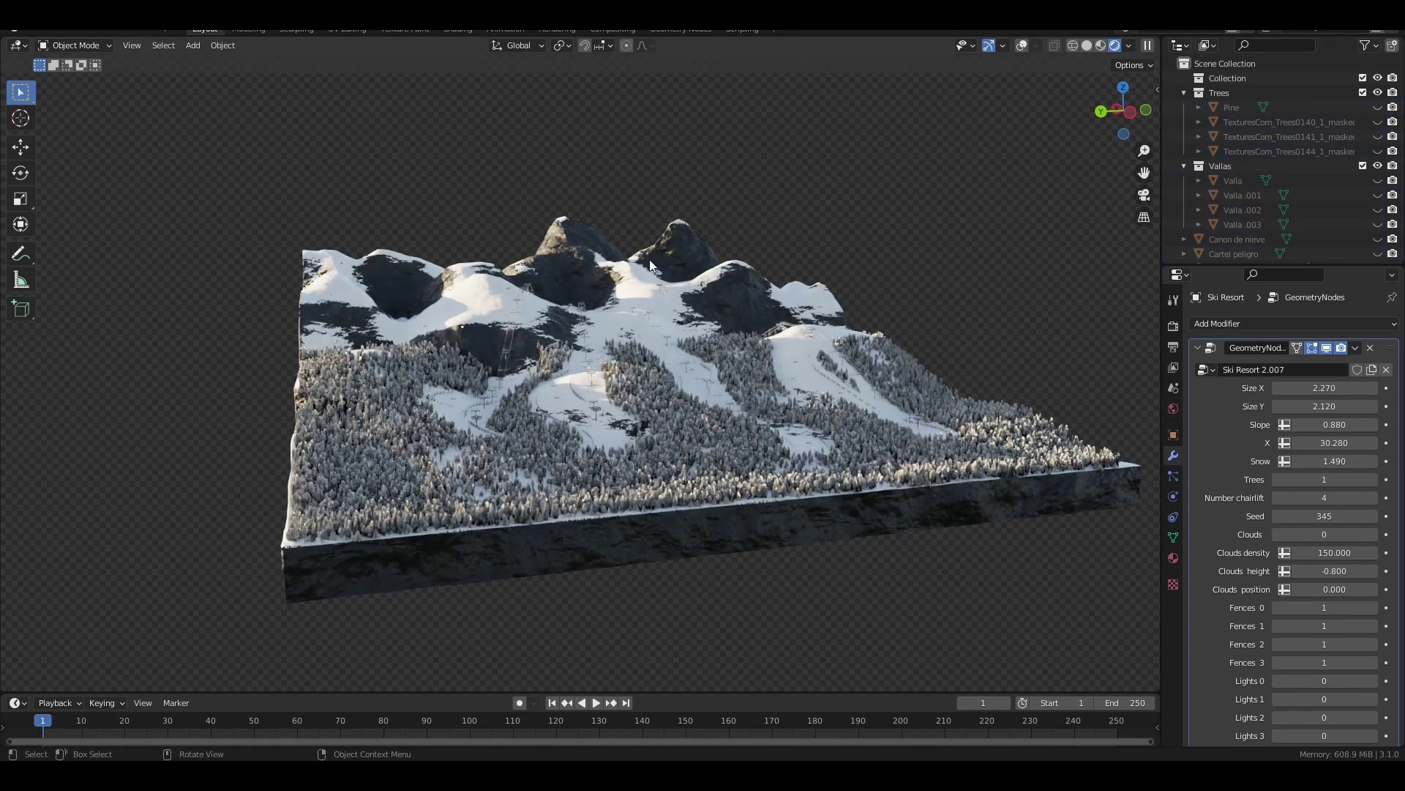
{"action": "left_click", "coordinate": [1245, 226]}
{"action": "scroll", "coordinate": [1275, 174], "scroll_direction": "down", "scroll_amount": 2}
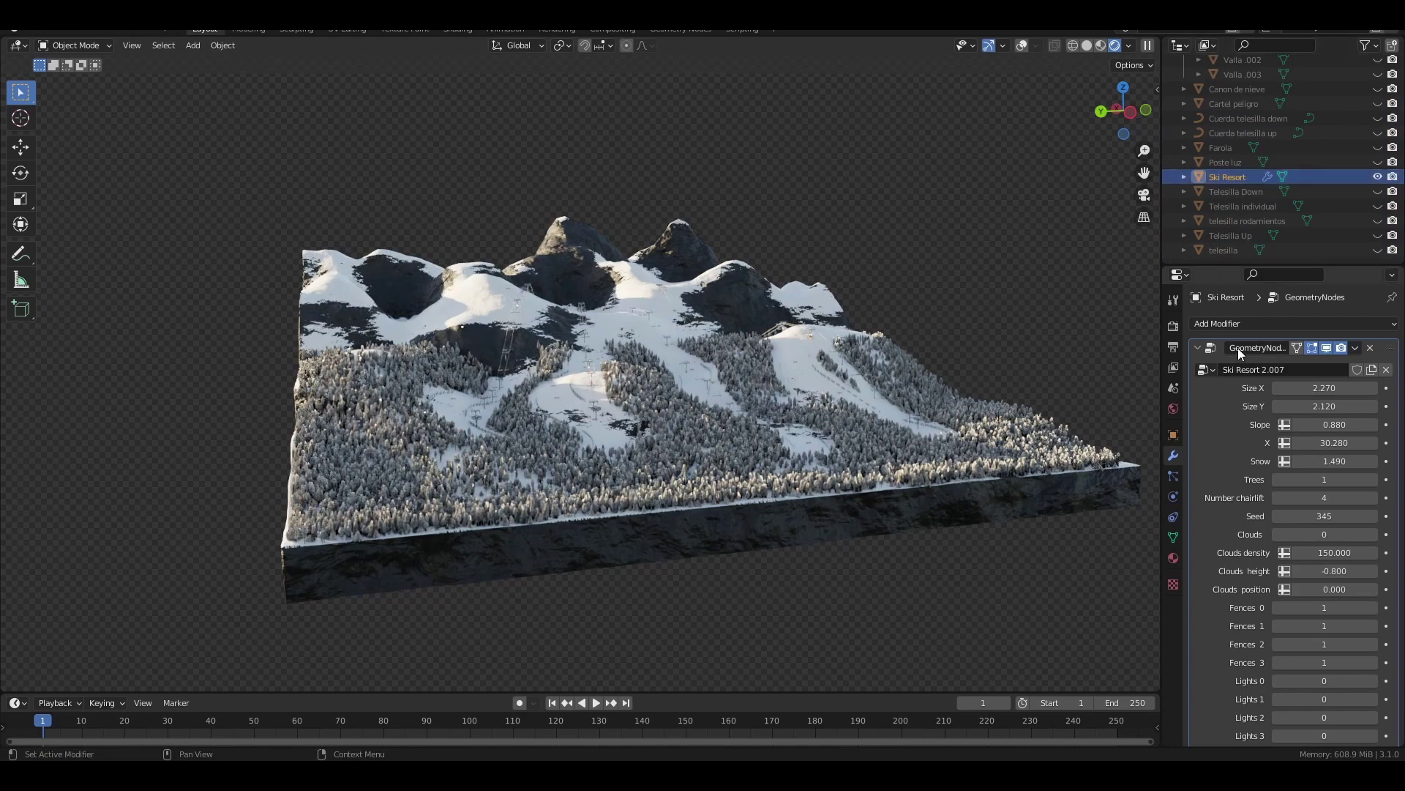
{"action": "middle_click_drag", "start_coordinate": [614, 409], "coordinate": [628, 414]}
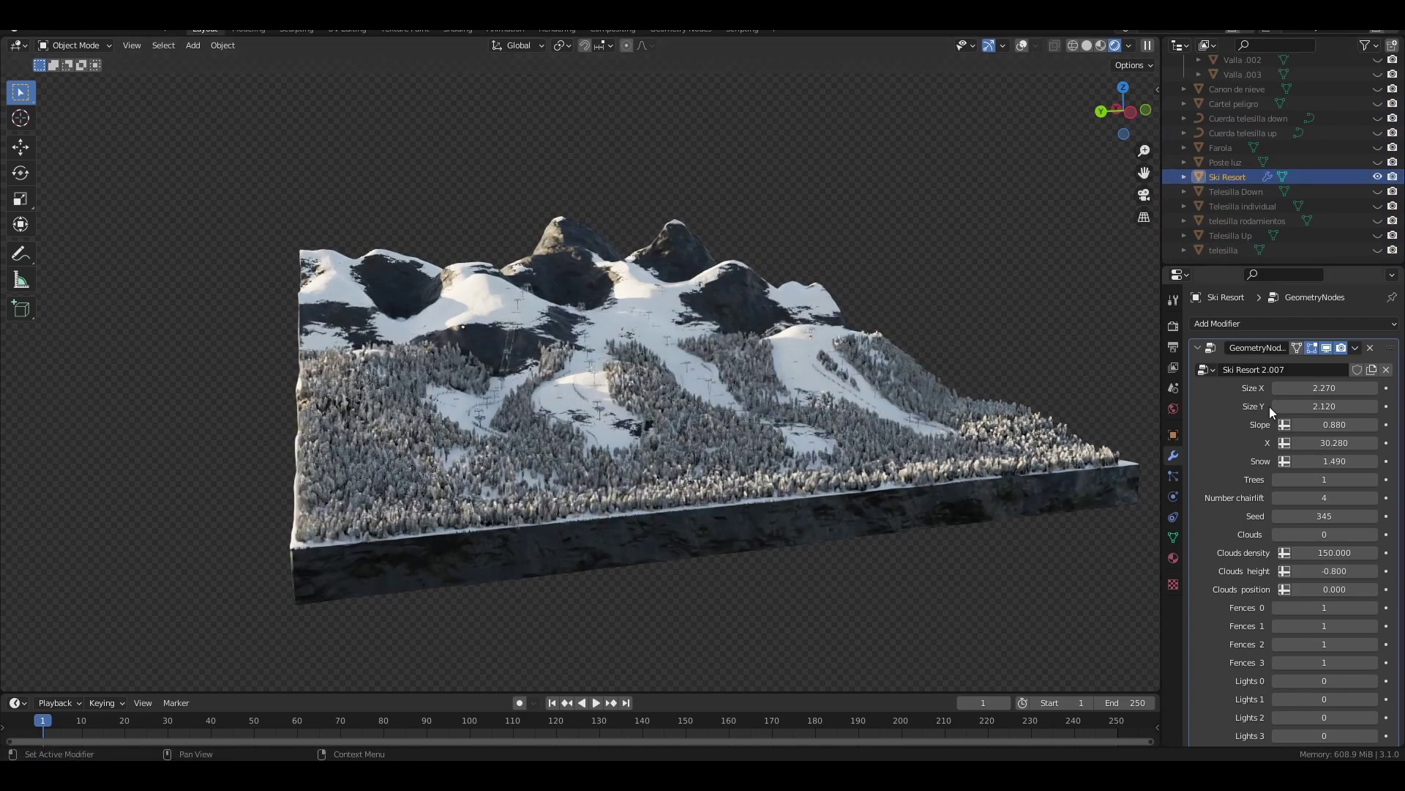
{"action": "mouse_move", "coordinate": [481, 438]}
{"action": "middle_mouse_down"}
{"action": "mouse_move", "coordinate": [499, 444]}
{"action": "mouse_move", "coordinate": [474, 441]}
{"action": "middle_mouse_up"}
{"action": "scroll", "coordinate": [1348, 561], "scroll_direction": "down", "scroll_amount": 3}
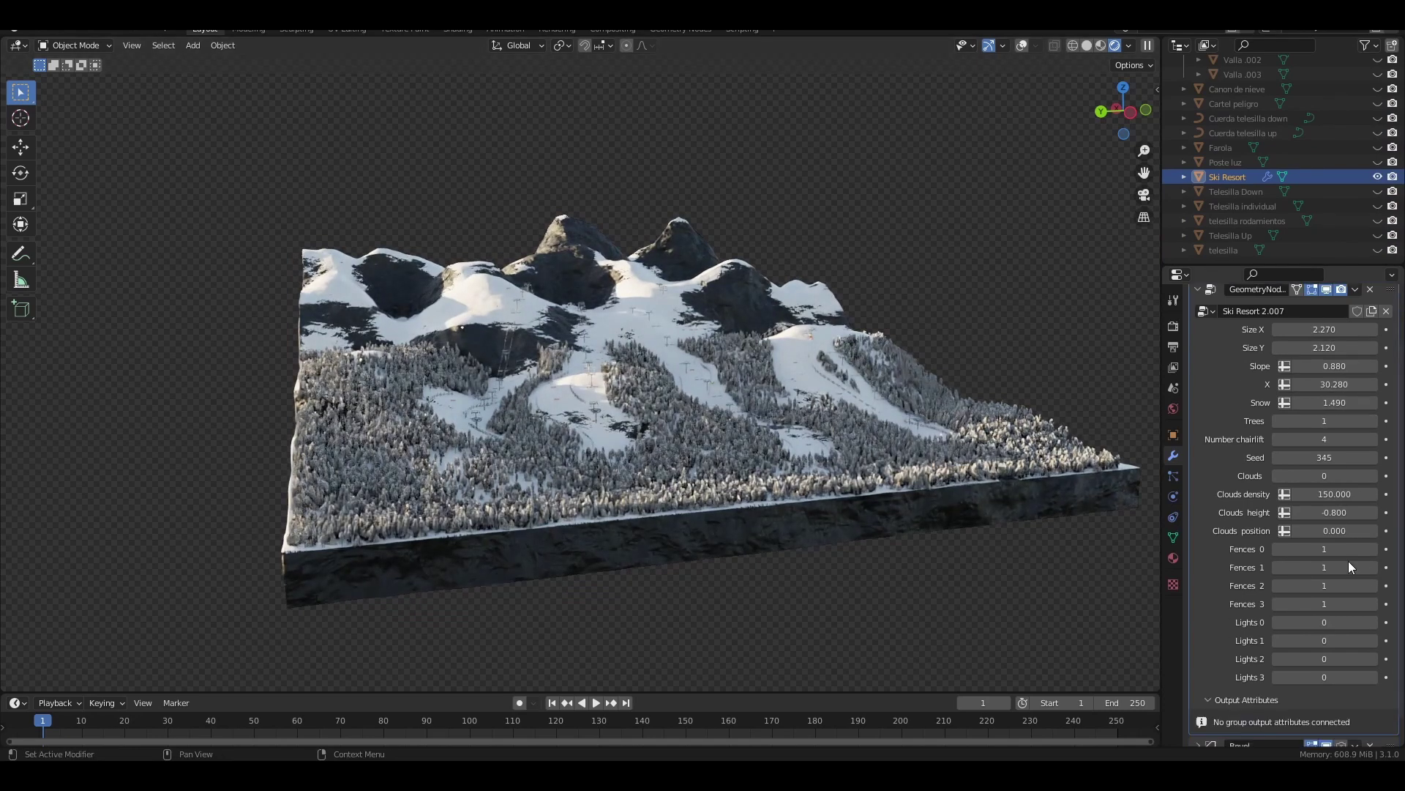
{"action": "scroll", "coordinate": [1327, 439], "scroll_direction": "up", "scroll_amount": 2}
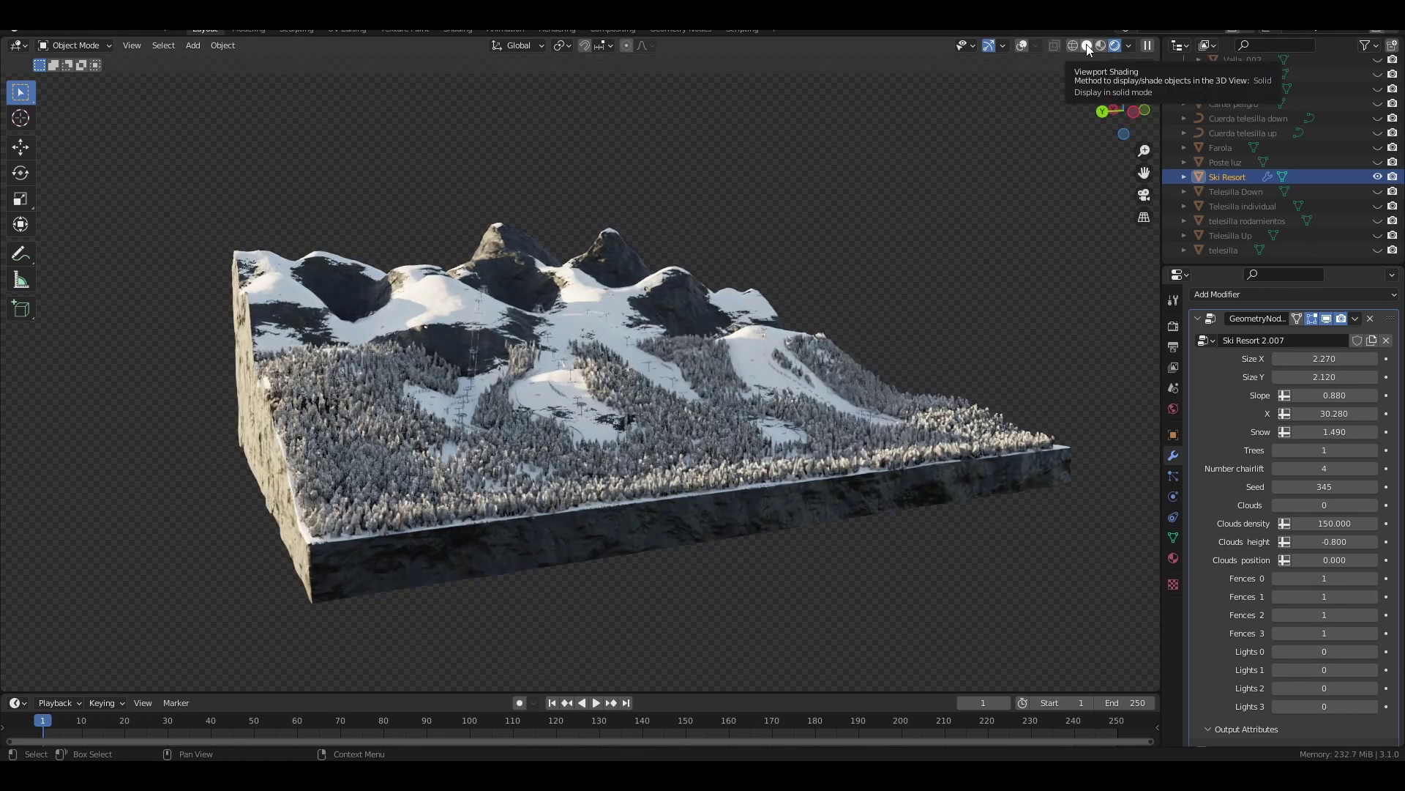
Step: Using solid shading, set the terrain's Size X to 1.885, Size Y to 1.853, Slope to 0.924 and X to 33.490
{"action": "left_click", "coordinate": [1087, 45]}
{"action": "scroll", "coordinate": [656, 388], "scroll_direction": "up", "scroll_amount": 3}
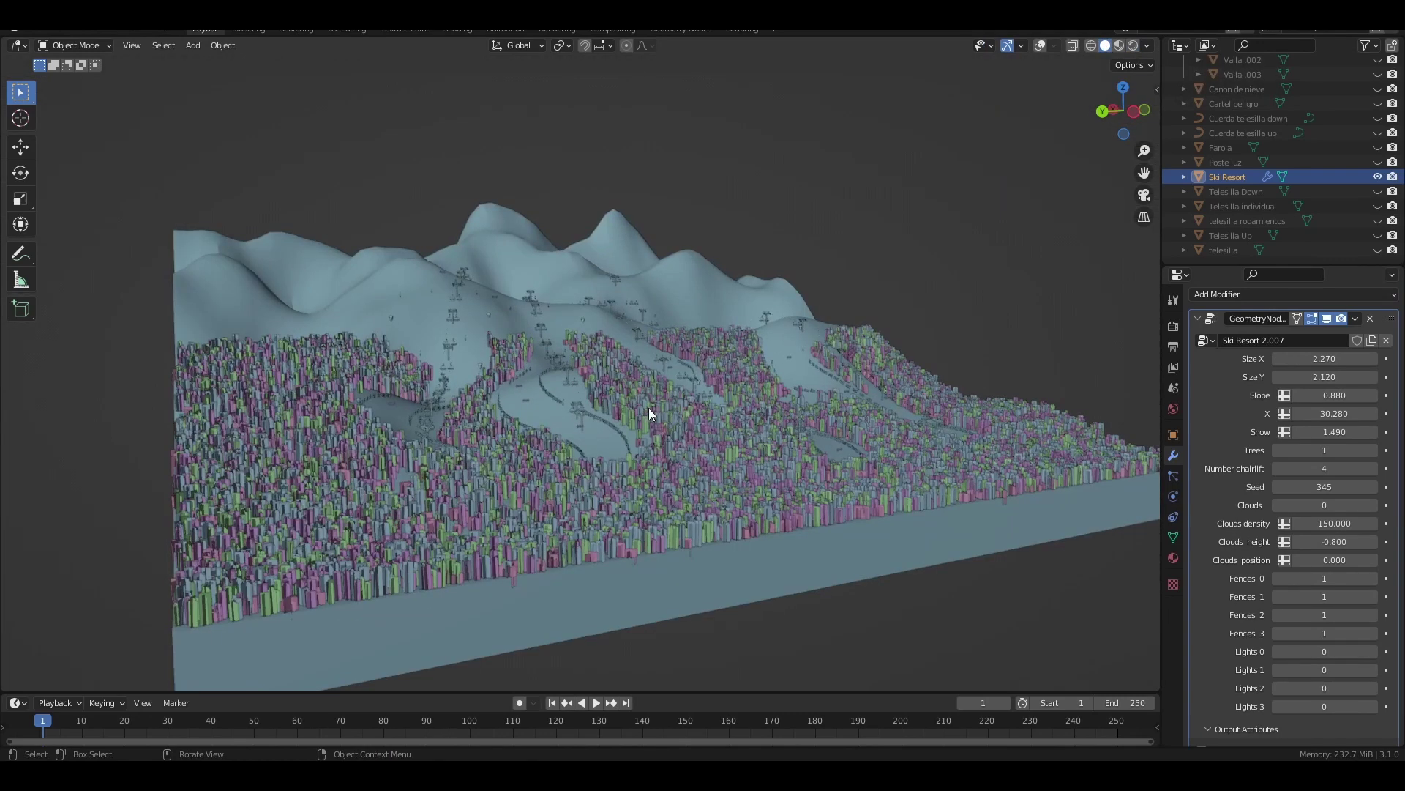
{"action": "scroll", "coordinate": [648, 407], "scroll_direction": "down", "scroll_amount": 3}
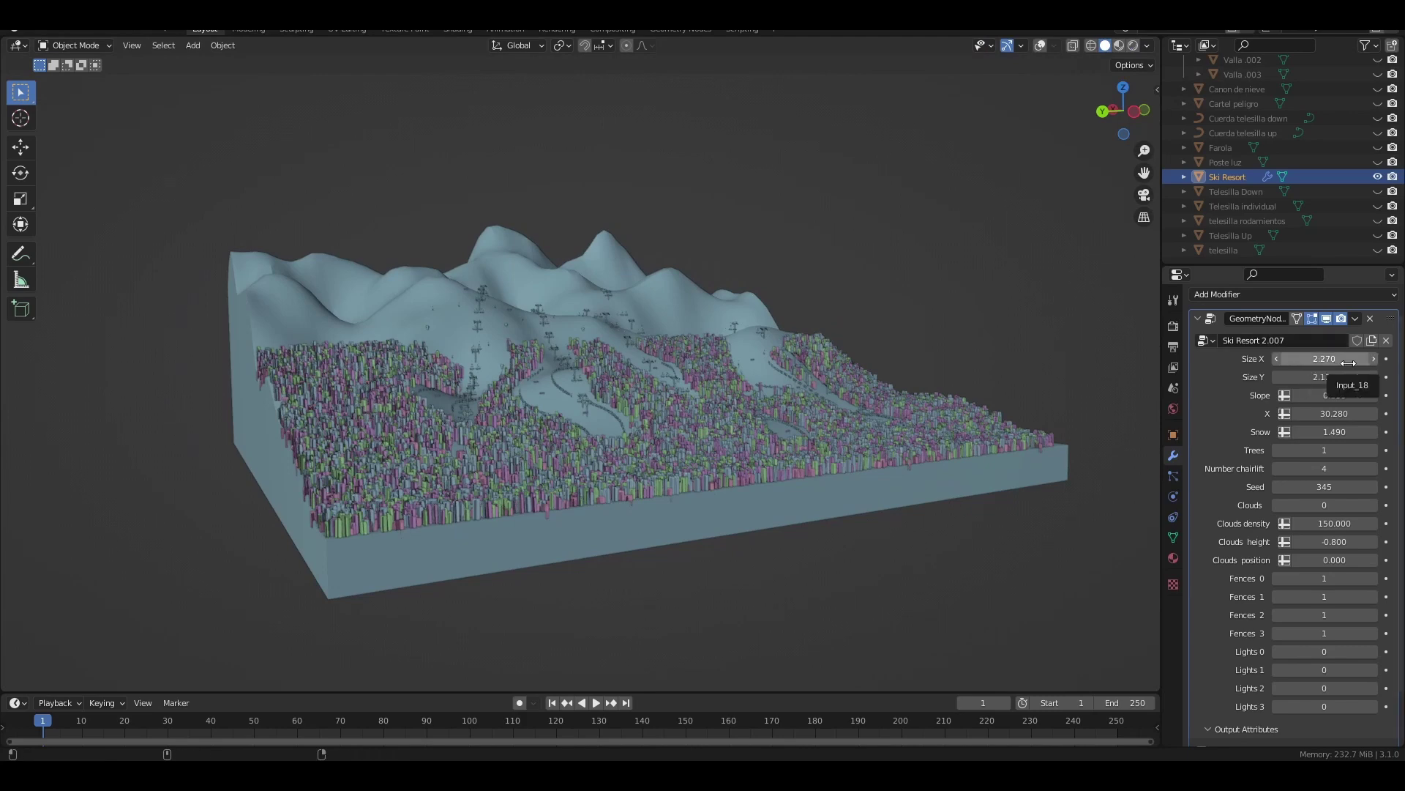
{"action": "left_click_drag", "start_coordinate": [1325, 359], "coordinate": [1354, 395]}
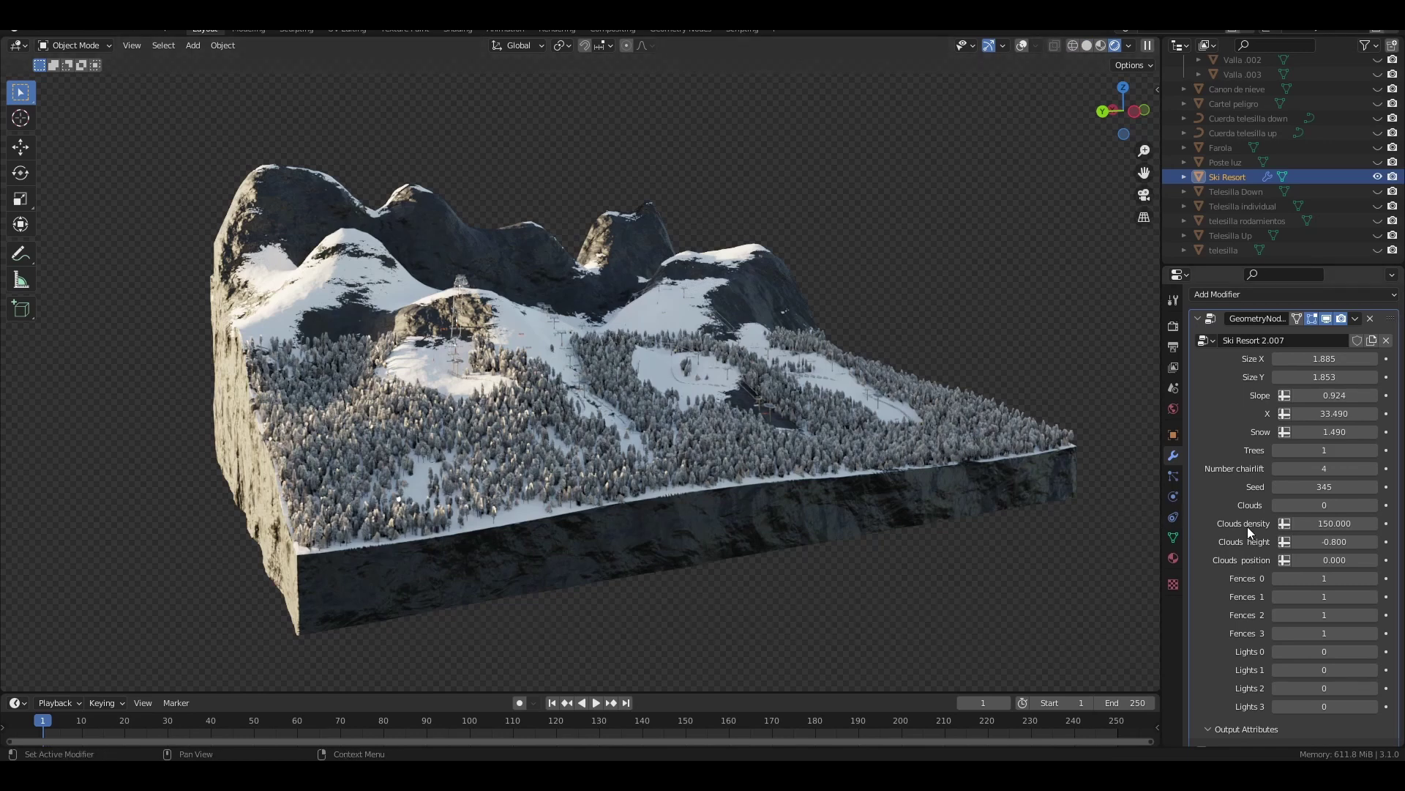
Step: Set the terrain's Snow to 1.200, and switch Trees to 0 and back to 1 to compare the forest
{"action": "left_click_drag", "start_coordinate": [1322, 430], "coordinate": [1334, 432]}
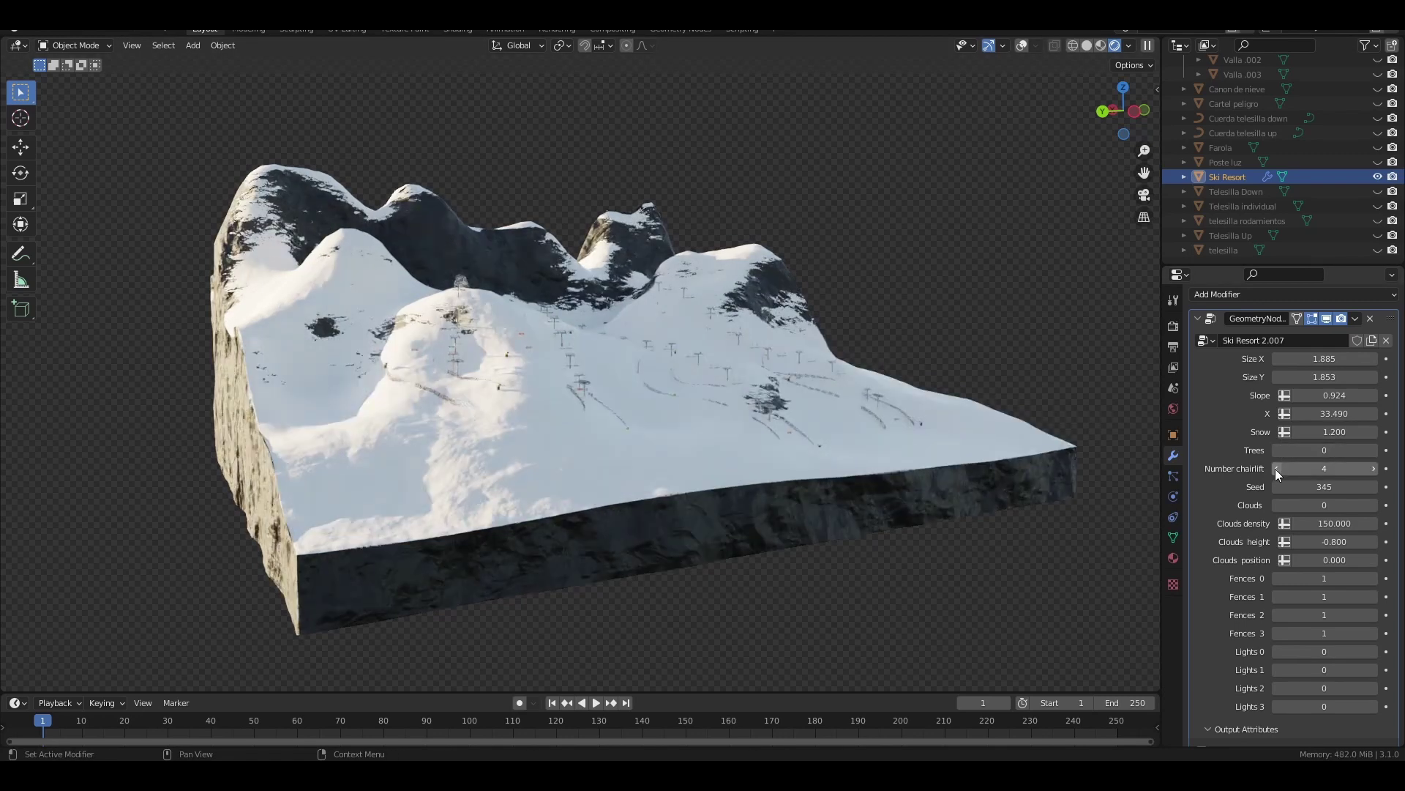
{"action": "left_click_drag", "start_coordinate": [1362, 450], "coordinate": [1370, 449]}
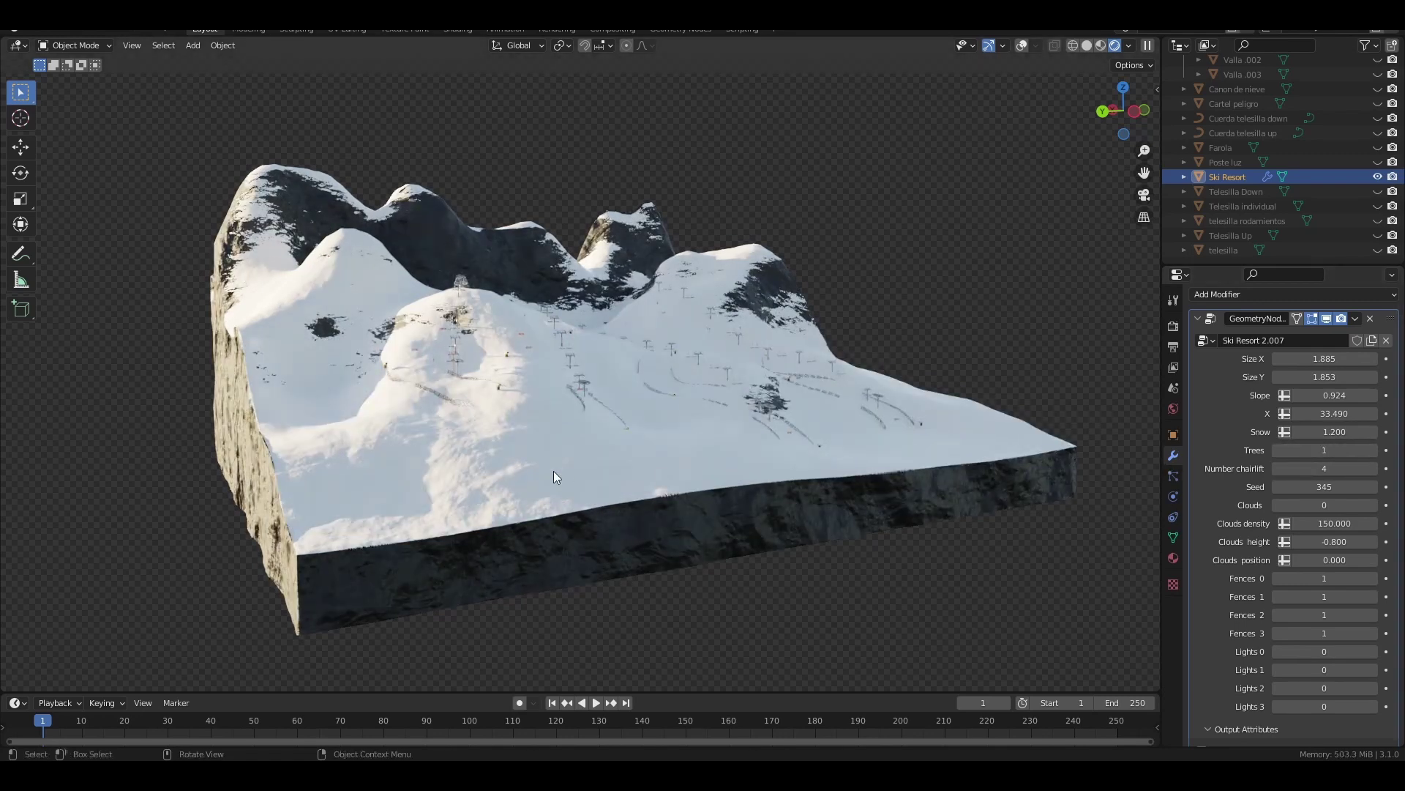
{"action": "scroll", "coordinate": [754, 460], "scroll_direction": "up", "scroll_amount": 2}
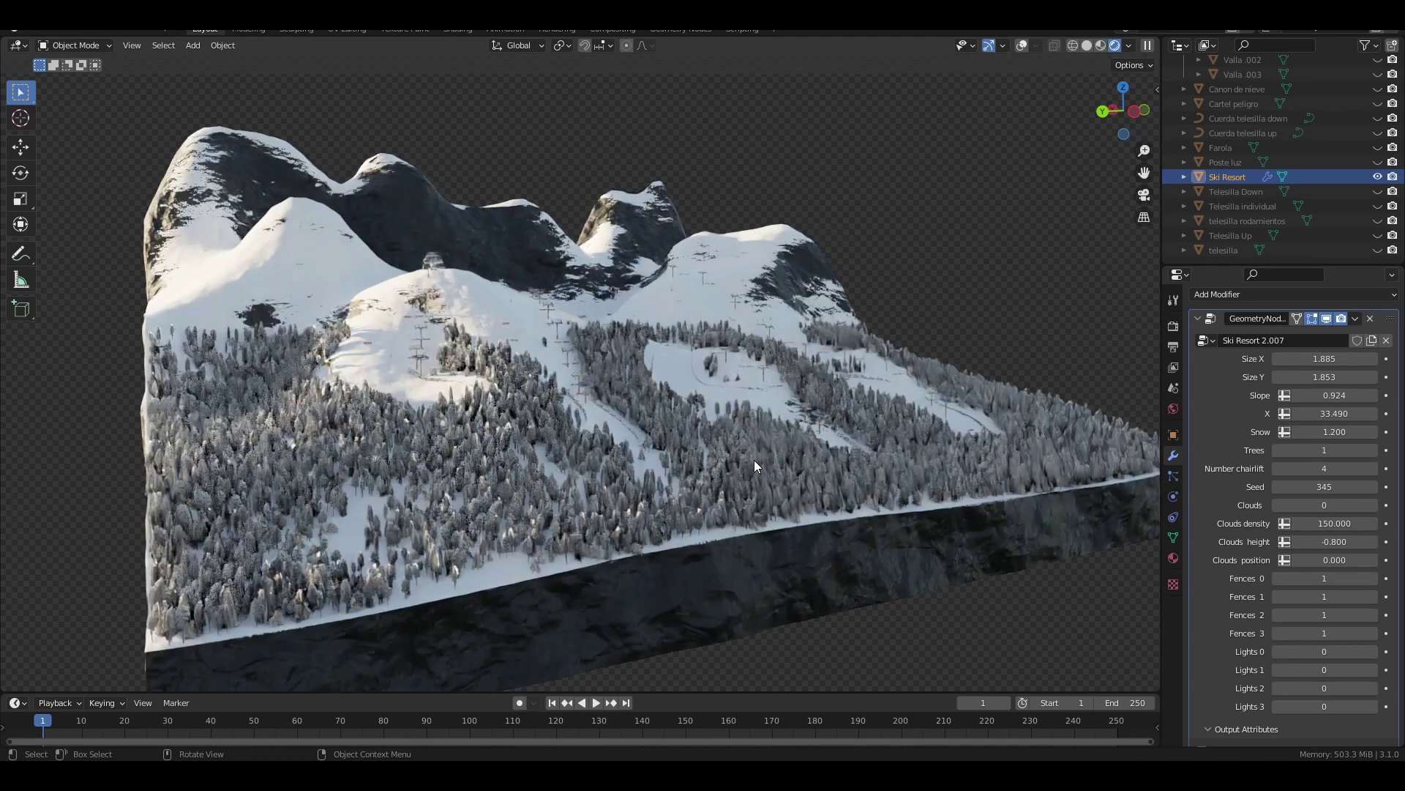
{"action": "scroll", "coordinate": [381, 451], "scroll_direction": "down", "scroll_amount": 2}
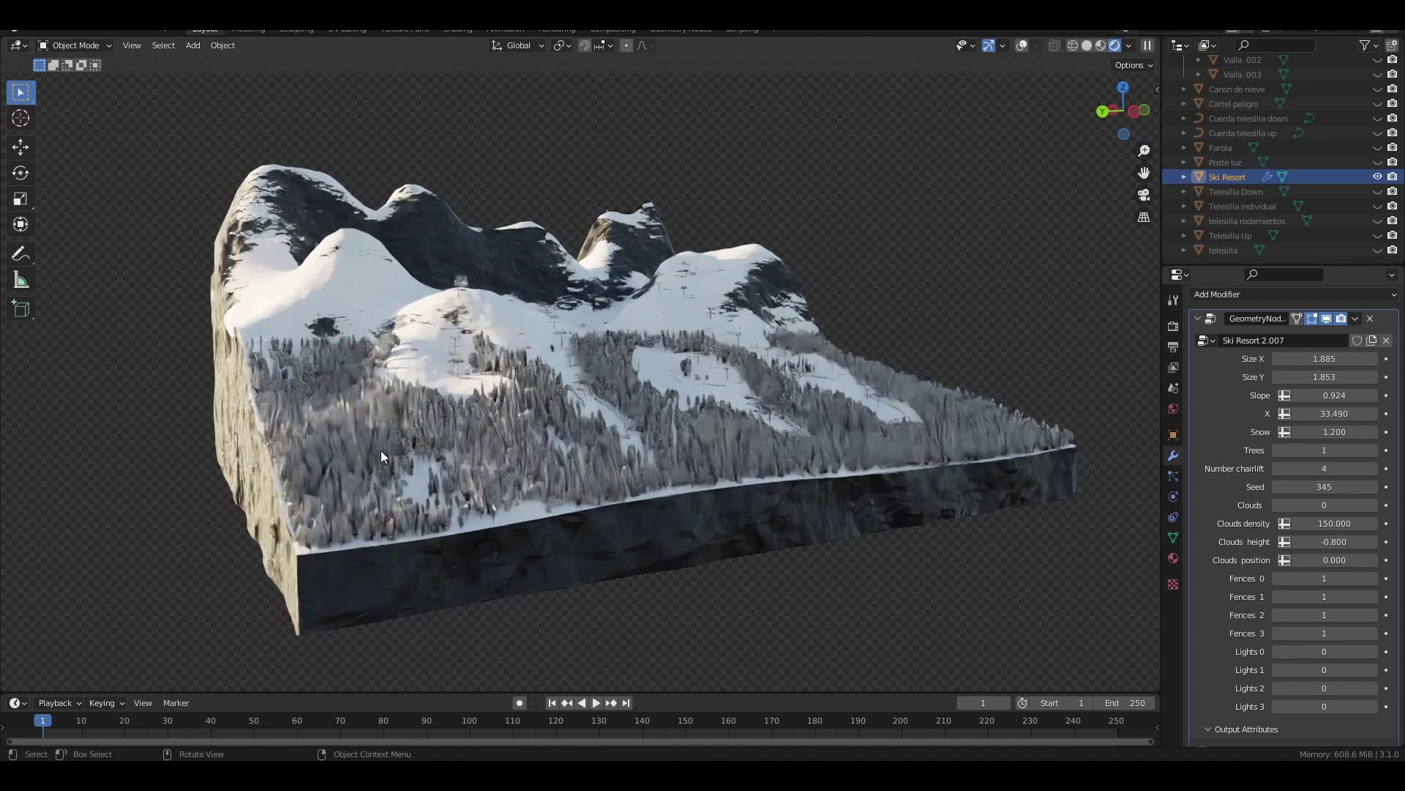
{"action": "scroll", "coordinate": [782, 438], "scroll_direction": "up", "scroll_amount": 2}
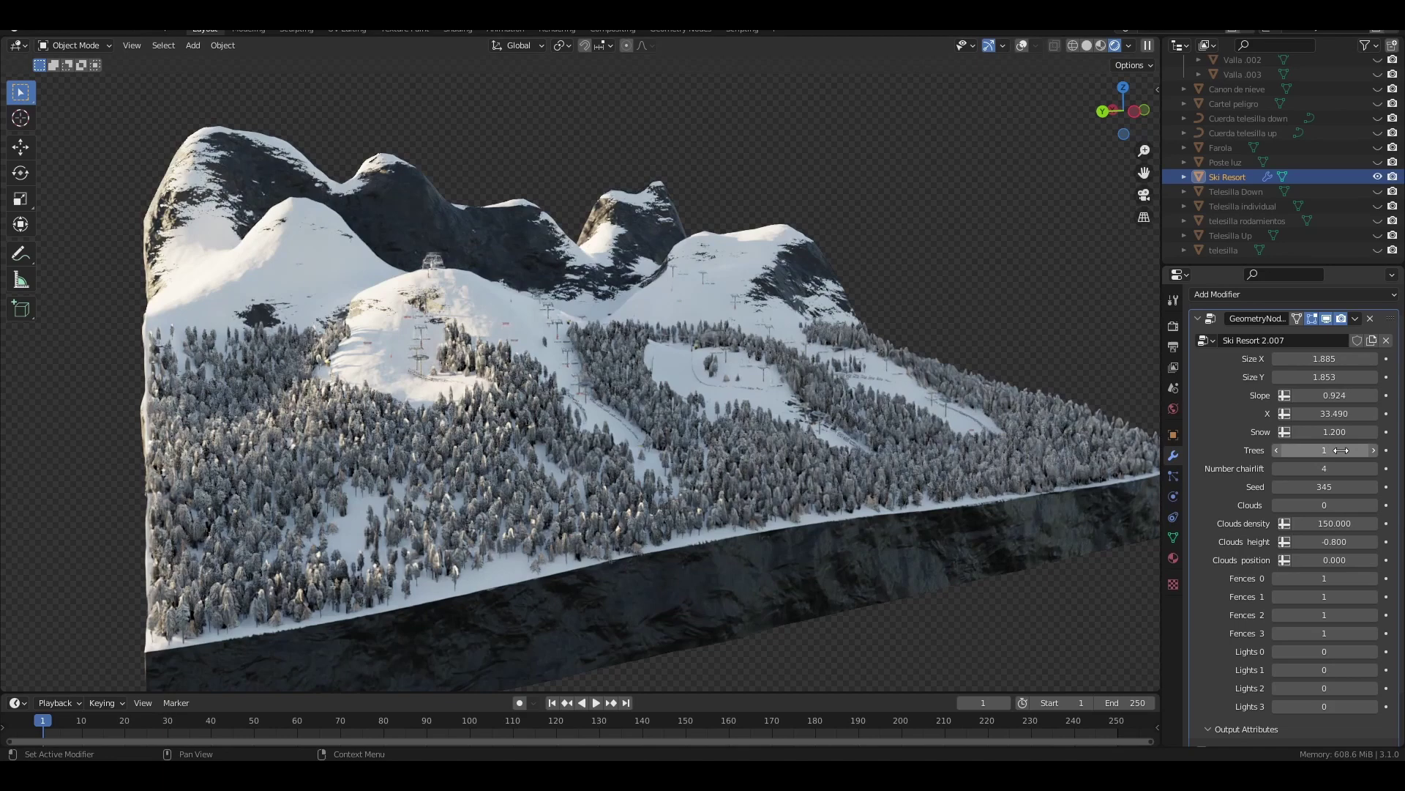
Step: Reduce the number of chairlifts to 1 and restore it to 4
{"action": "left_click", "coordinate": [1279, 469]}
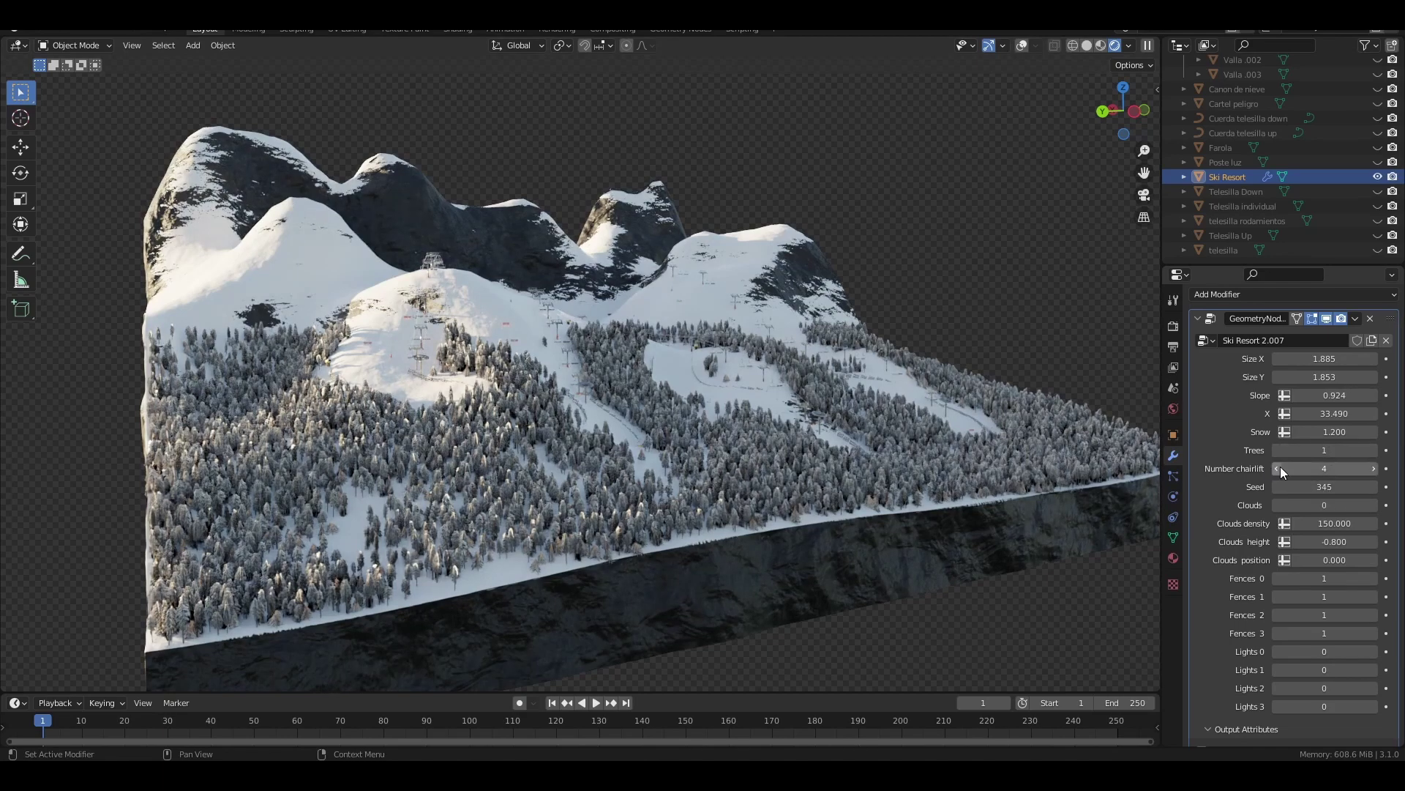
{"action": "left_click", "coordinate": [1279, 469]}
{"action": "left_click", "coordinate": [1279, 468]}
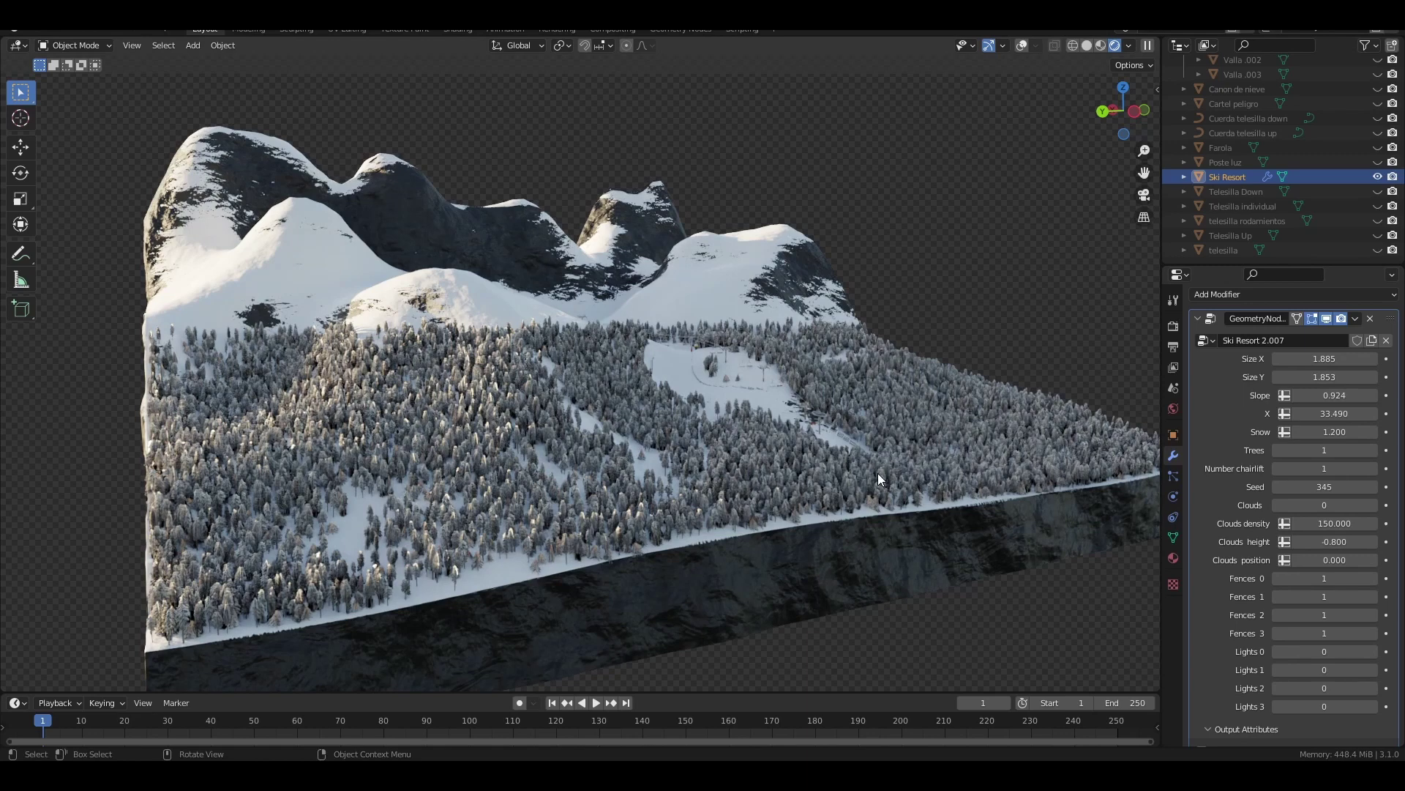
{"action": "left_click_drag", "start_coordinate": [1318, 468], "coordinate": [1361, 468]}
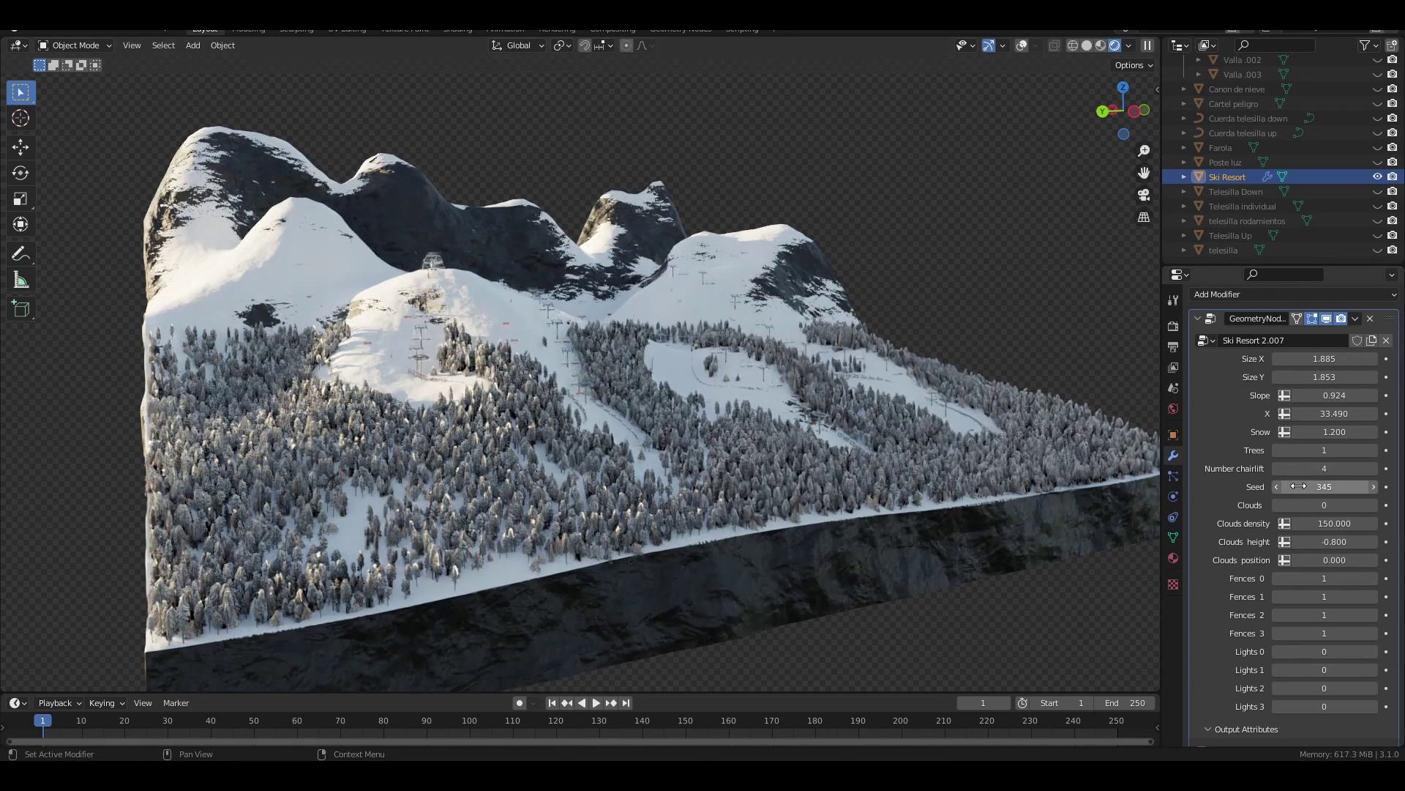
Step: Raise the Seed one unit at a time to 351 to vary the chairlift and slope layout
{"action": "left_click", "coordinate": [1374, 487]}
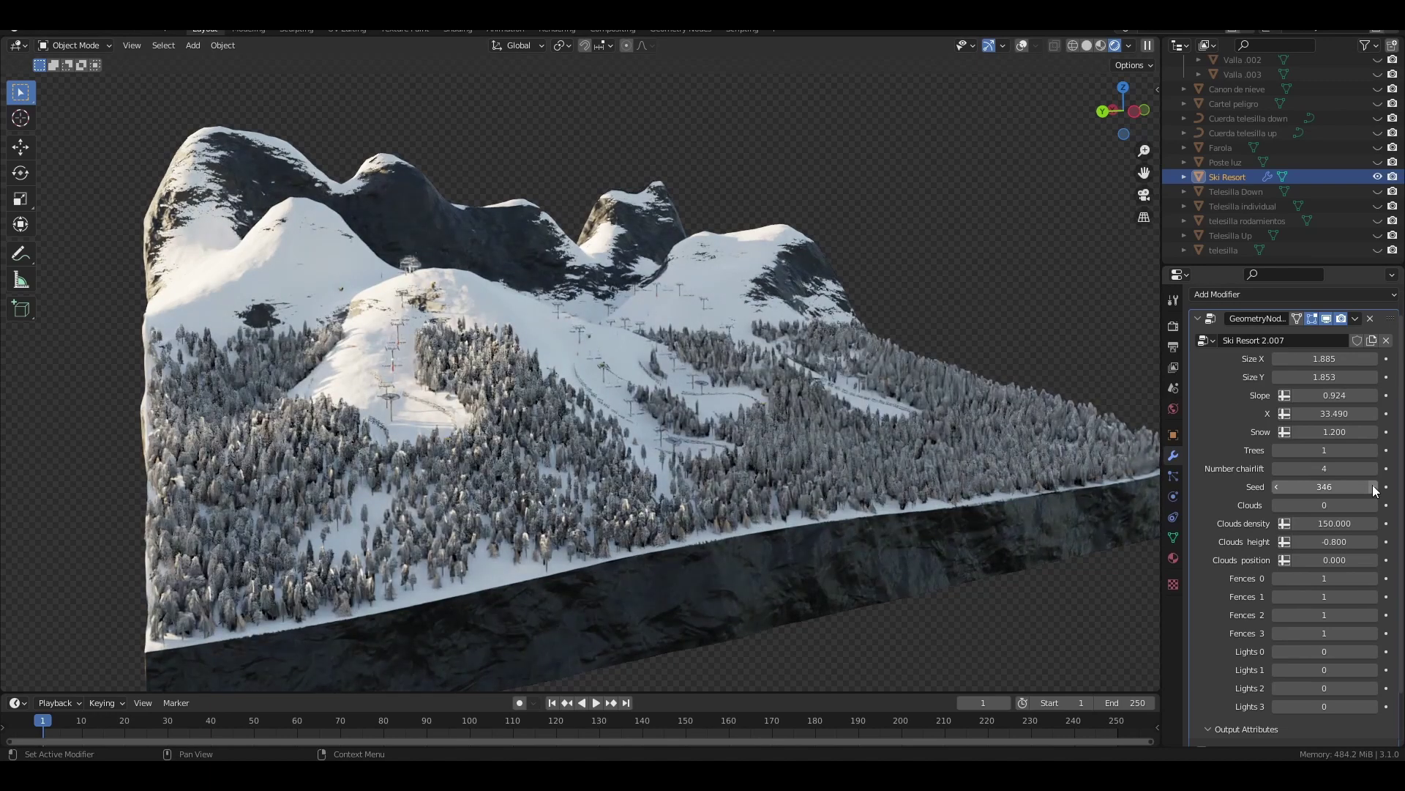
{"action": "left_click", "coordinate": [1373, 487]}
{"action": "left_click", "coordinate": [1373, 487]}
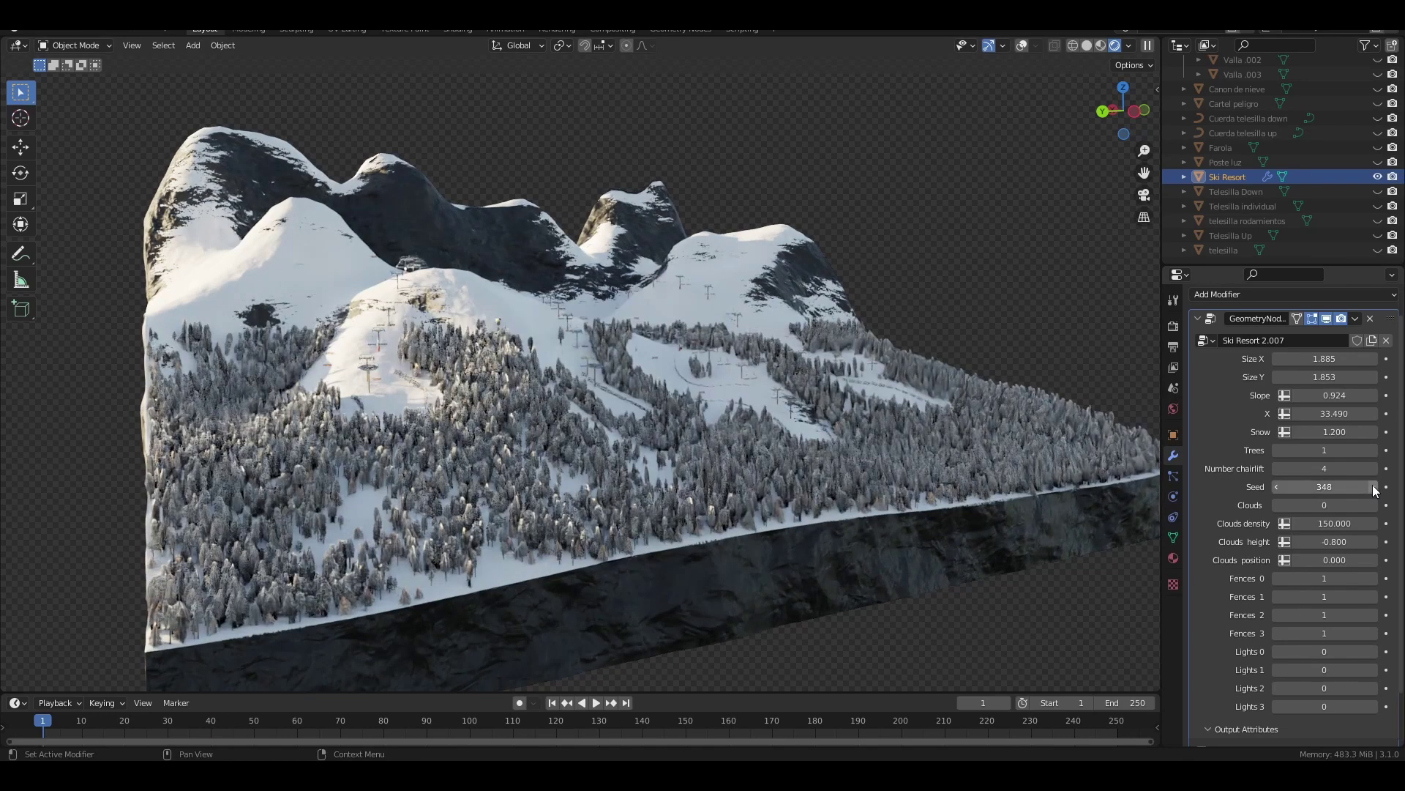
{"action": "left_click", "coordinate": [1374, 486]}
{"action": "left_click", "coordinate": [1373, 487]}
{"action": "left_click", "coordinate": [1373, 486]}
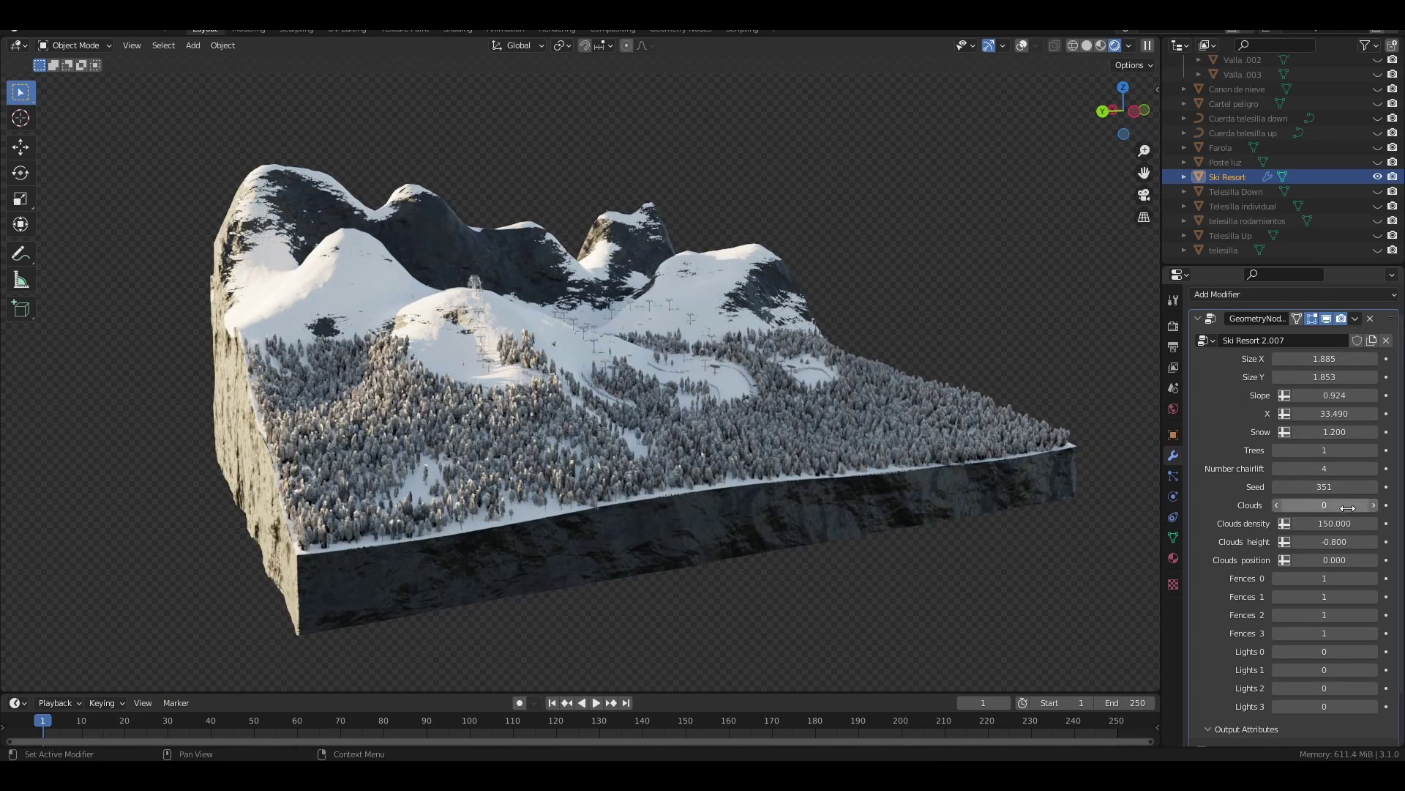
Step: Set Clouds to 1, compare the clouds off and on in solid shading, and return to rendered shading
{"action": "left_click", "coordinate": [1373, 505]}
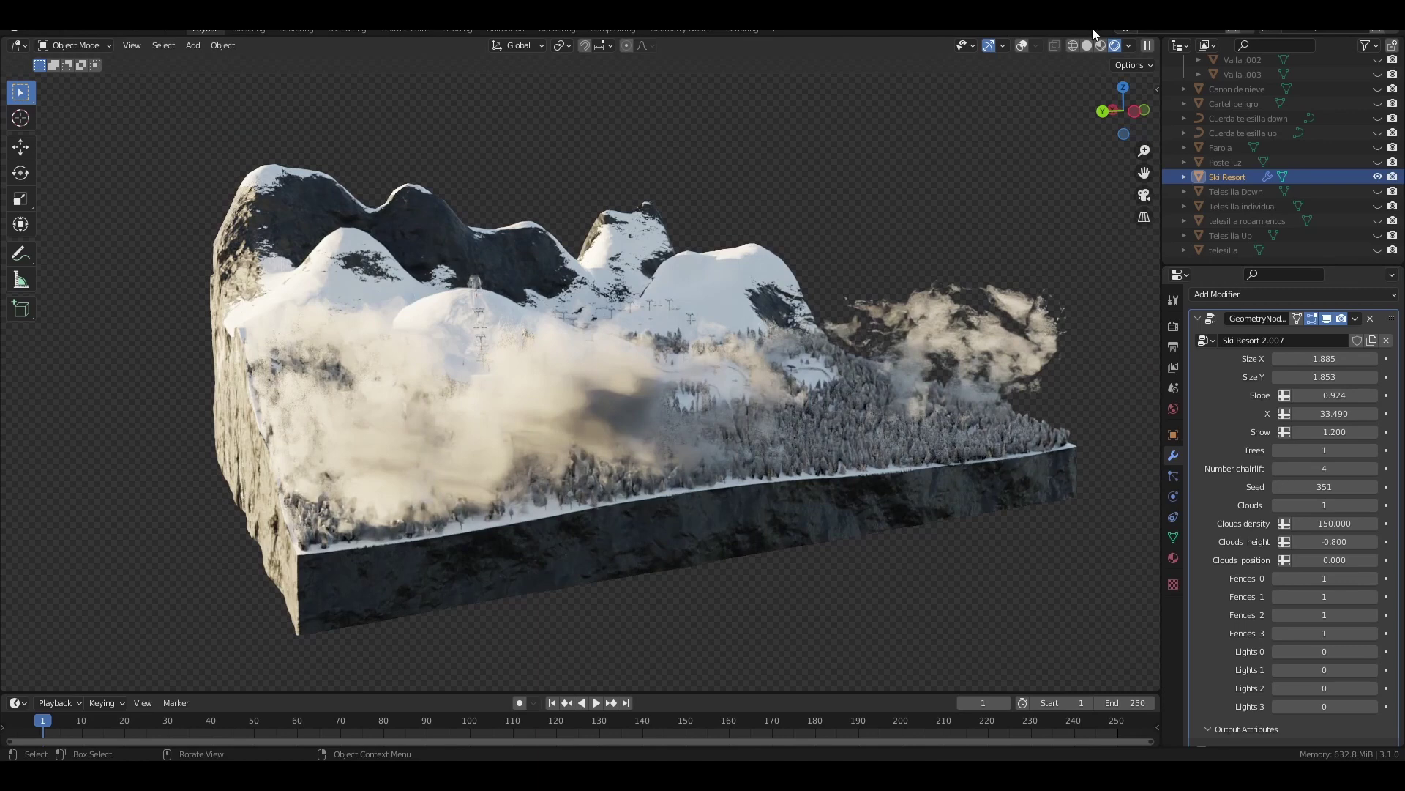
{"action": "left_click", "coordinate": [1087, 46]}
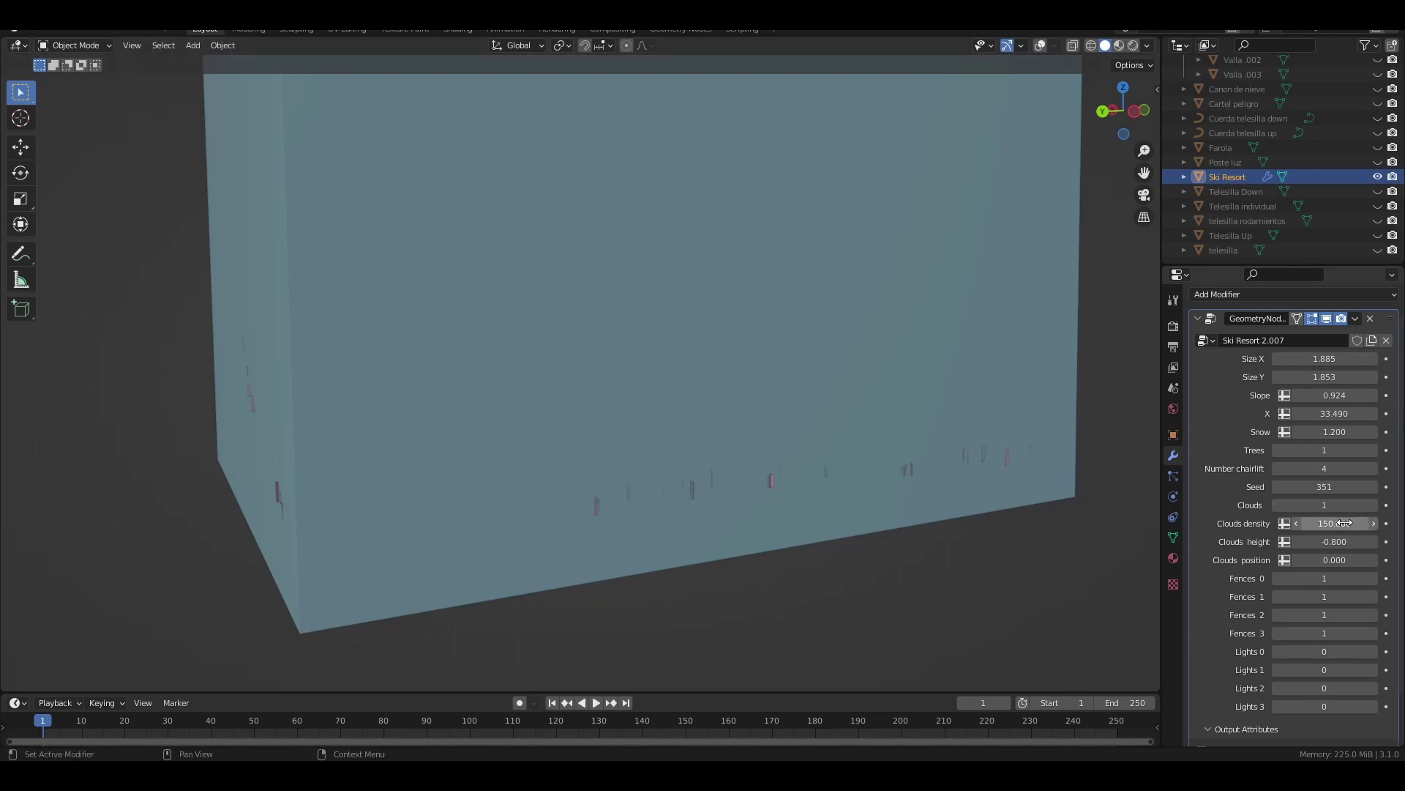
{"action": "left_click", "coordinate": [1282, 499]}
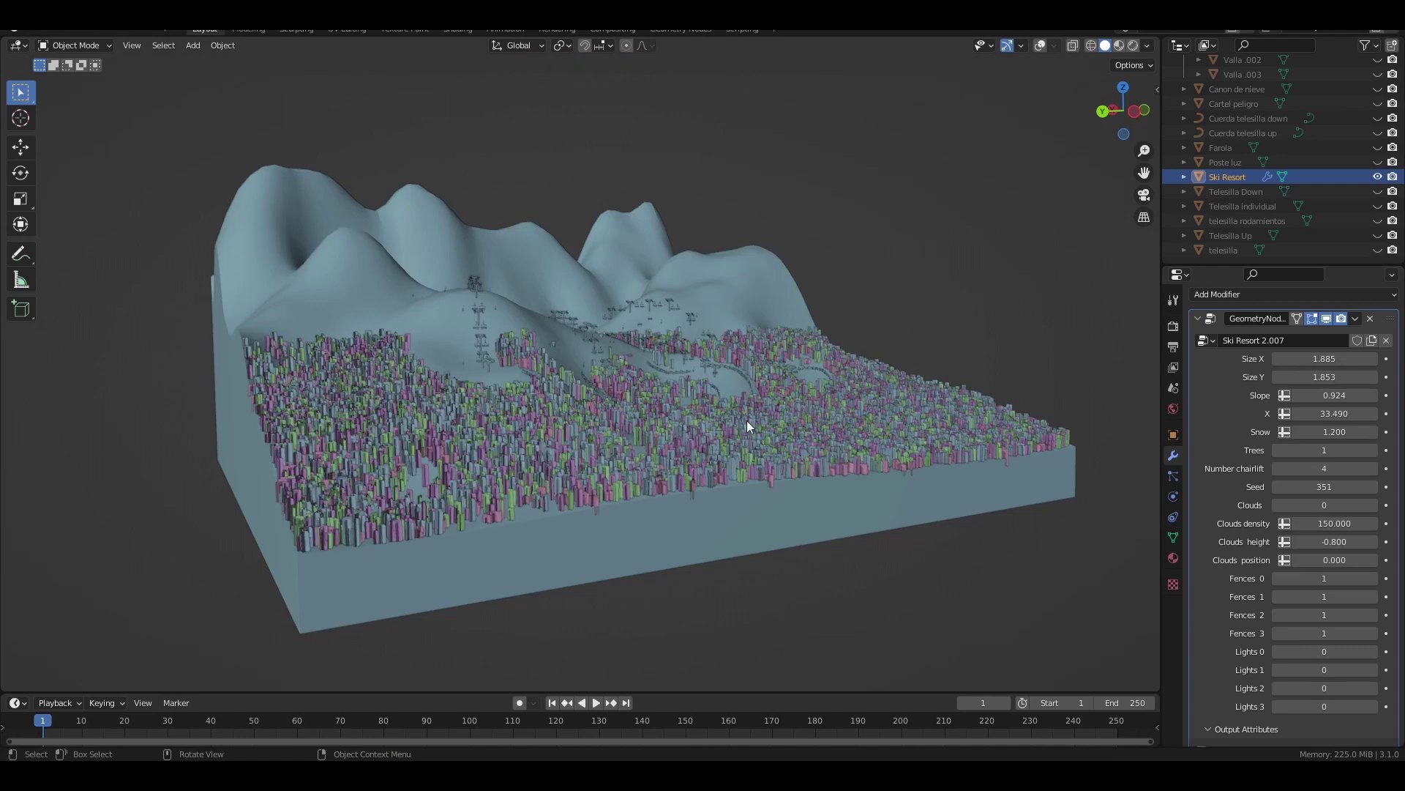
{"action": "left_click", "coordinate": [1371, 505]}
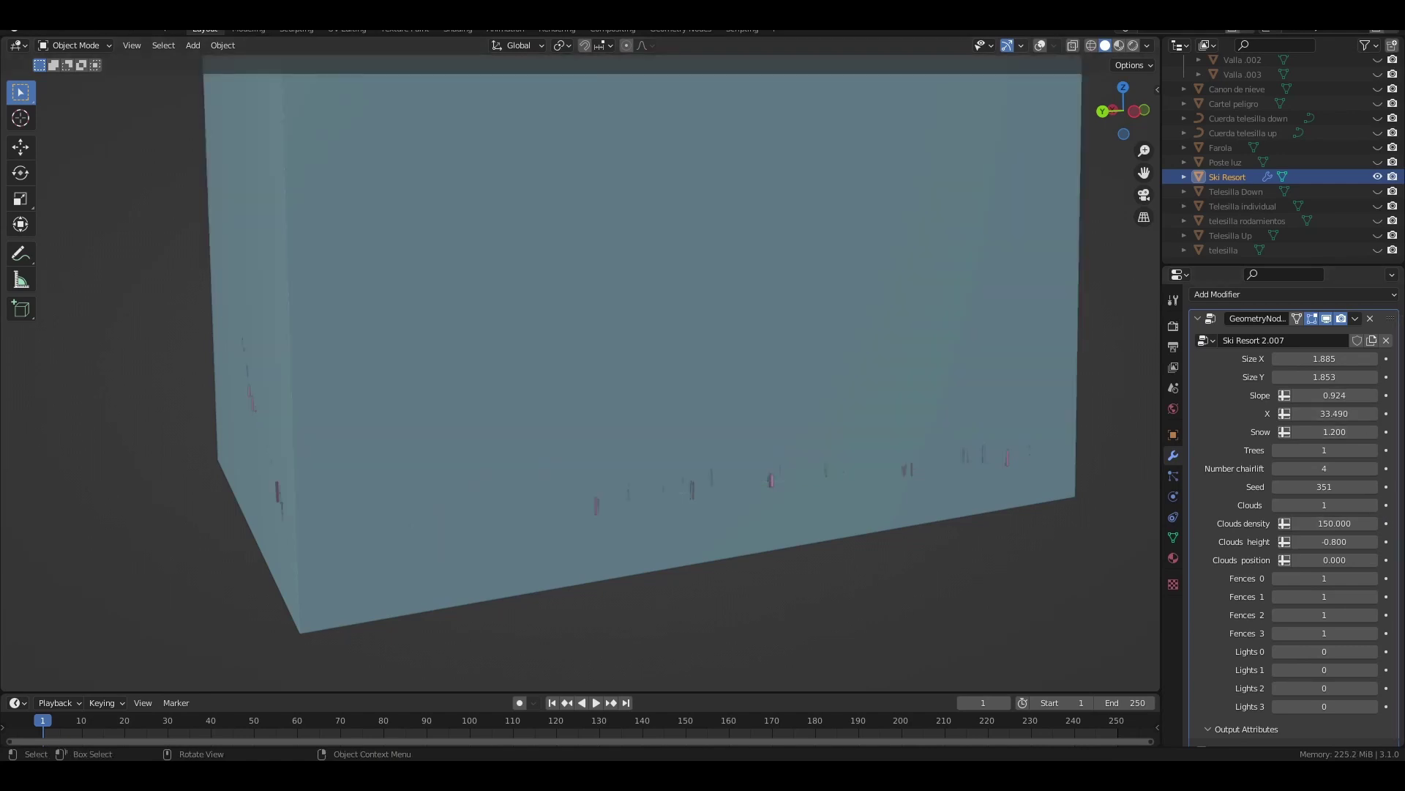
{"action": "left_click", "coordinate": [1134, 47]}
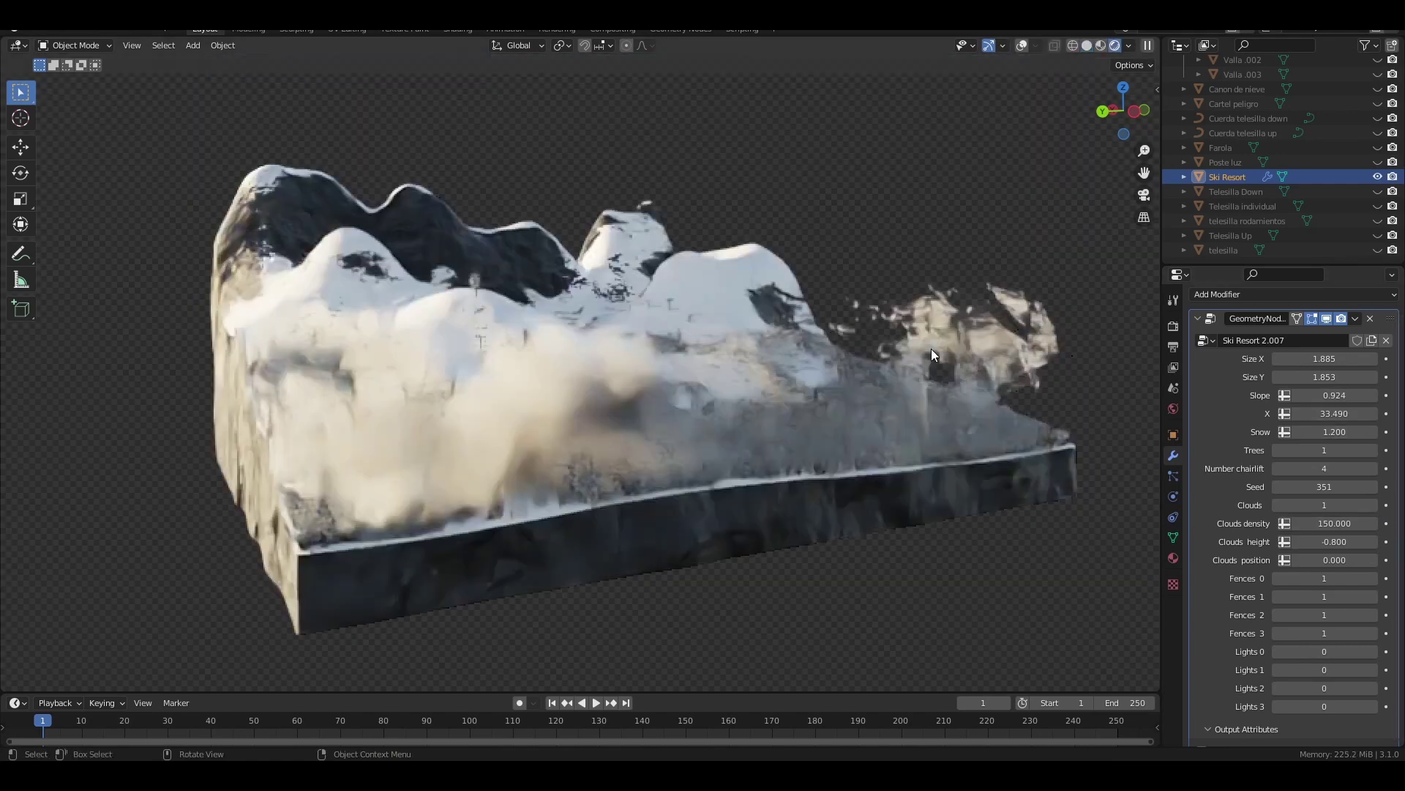
Step: Try lower Clouds density values to thin the clouds, and set the Clouds density to 250
{"action": "double_click", "coordinate": [1352, 527]}
{"action": "type", "text": "2"}
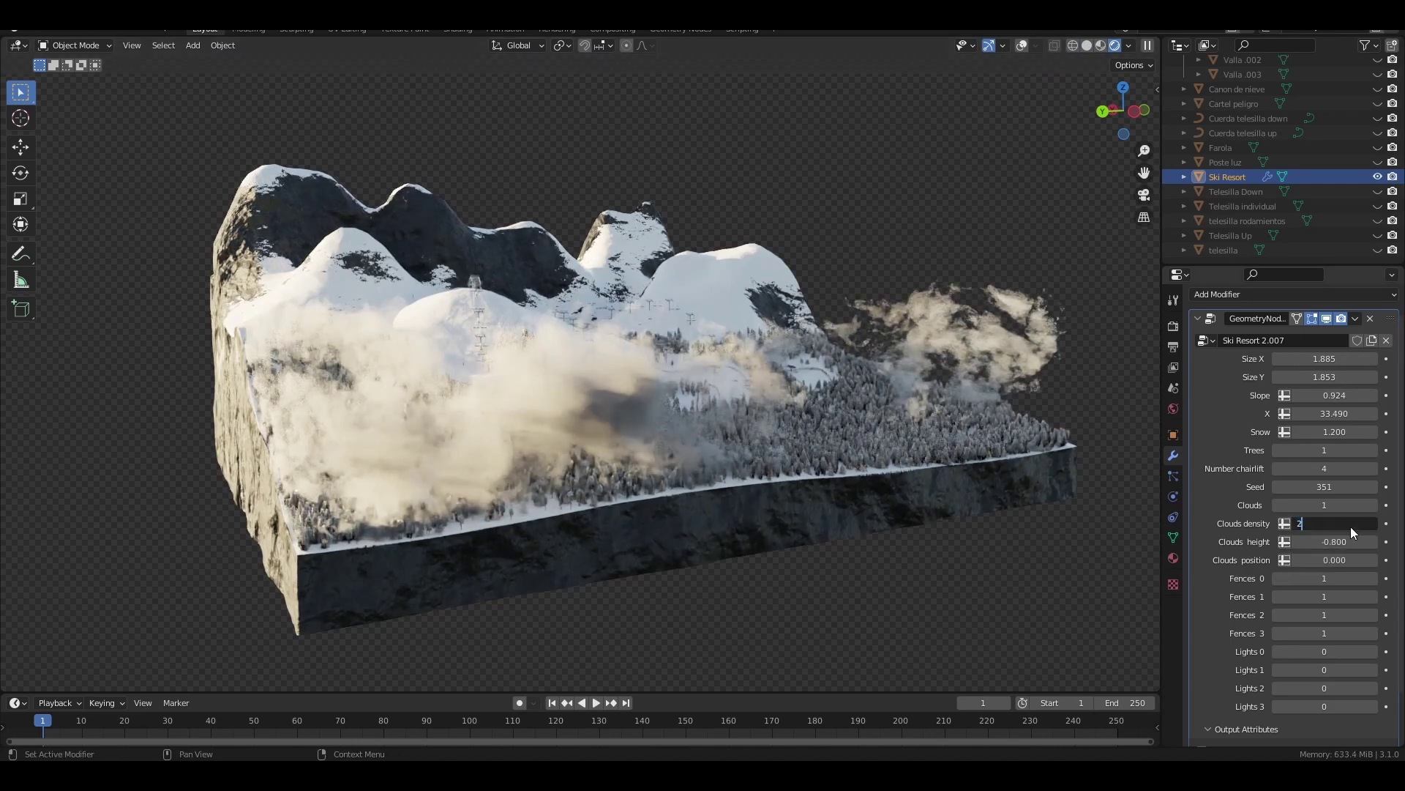
{"action": "key", "text": "Return"}
{"action": "double_click", "coordinate": [1338, 522]}
{"action": "type", "text": "10"}
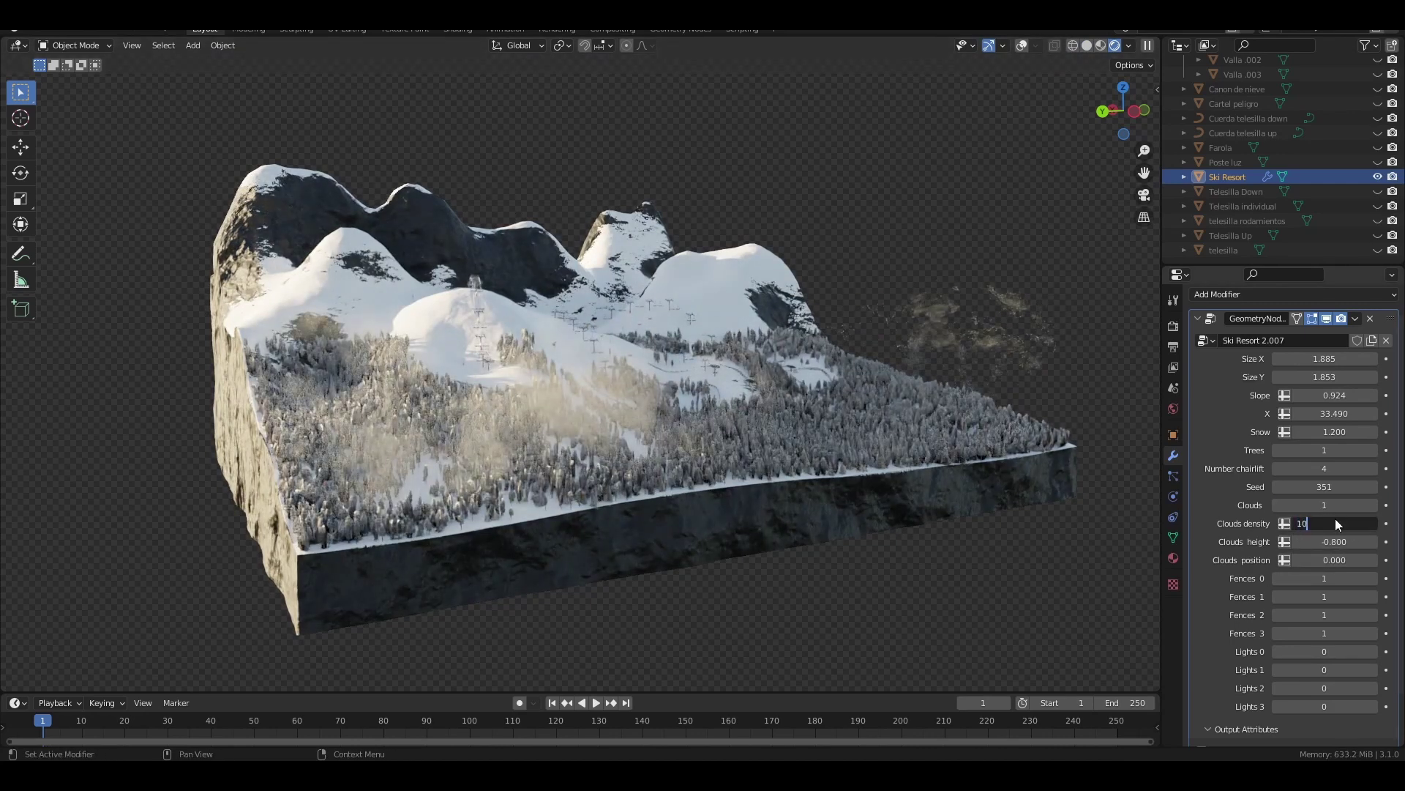
{"action": "key", "text": "Return"}
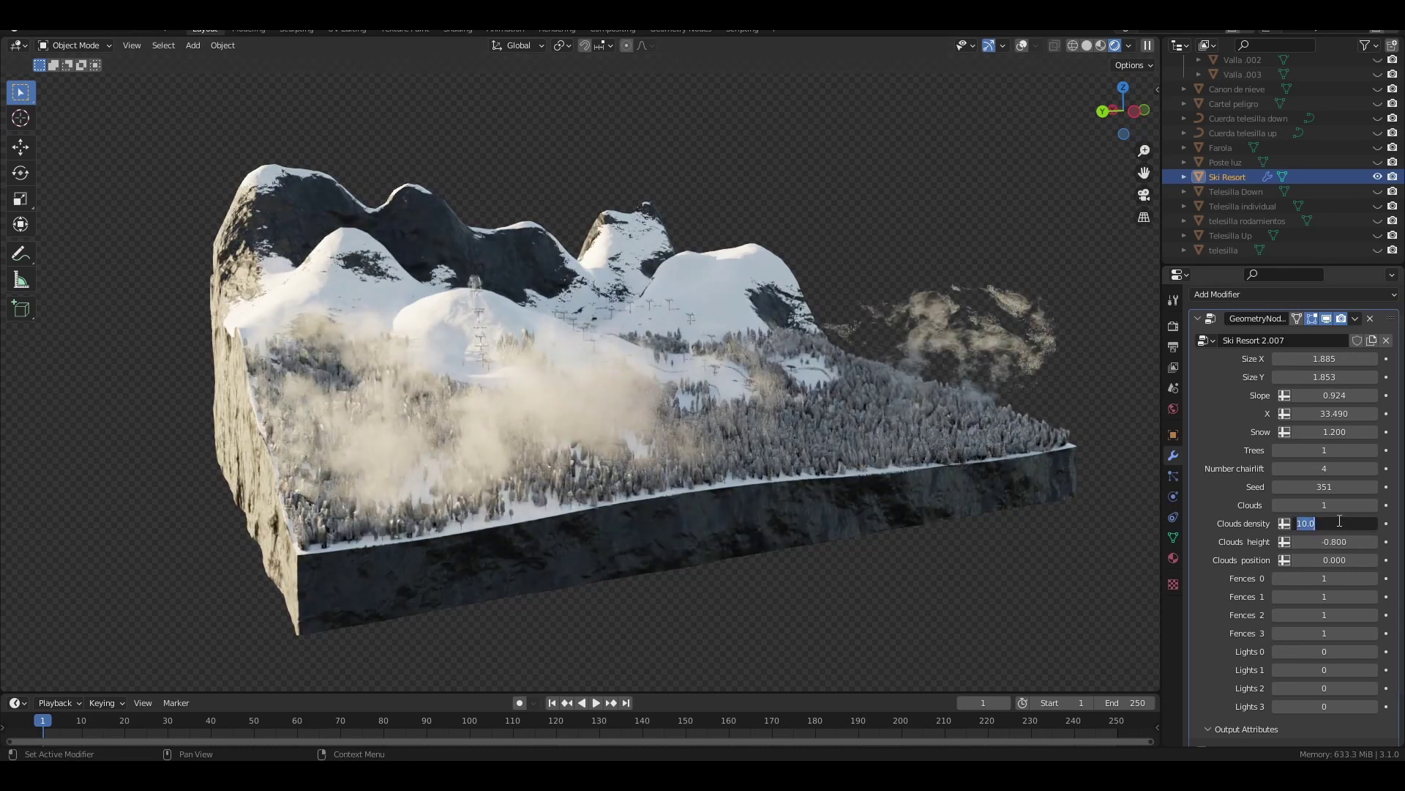
{"action": "type", "text": "300"}
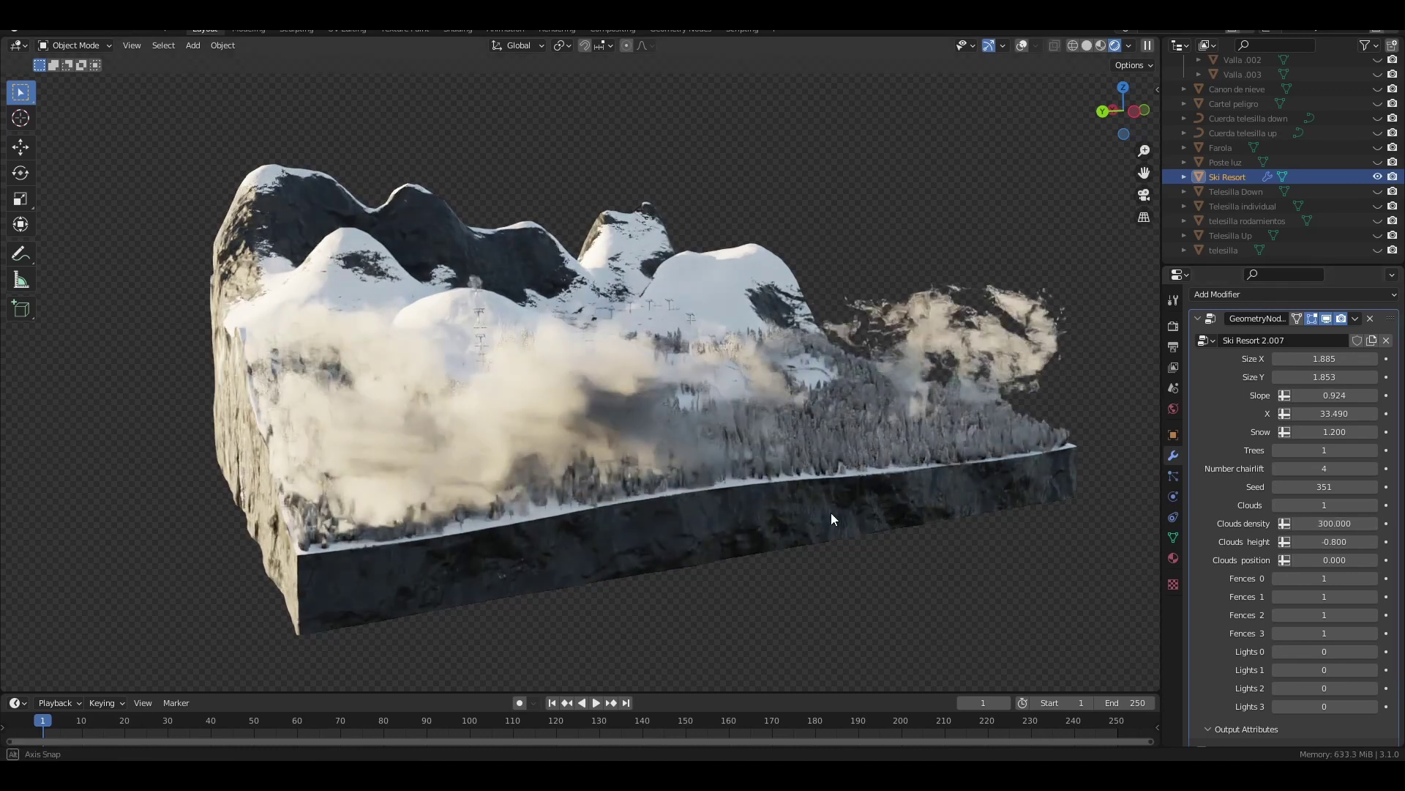
{"action": "middle_click_drag", "start_coordinate": [740, 594], "coordinate": [731, 590]}
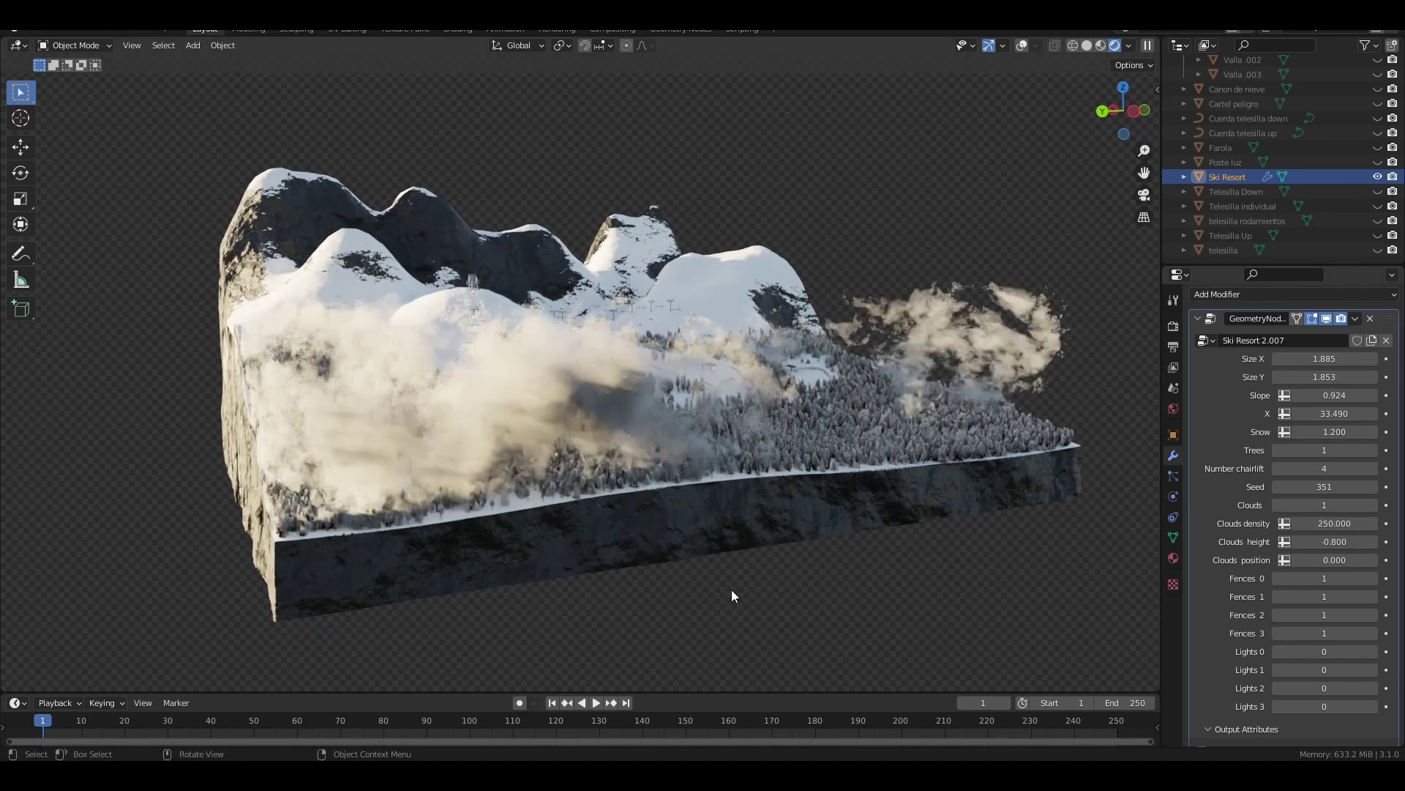
Step: Compare Clouds height at -1.000 and 0.000, set it to -1.085, and shift Clouds position to 0.654
{"action": "left_click", "coordinate": [1344, 539]}
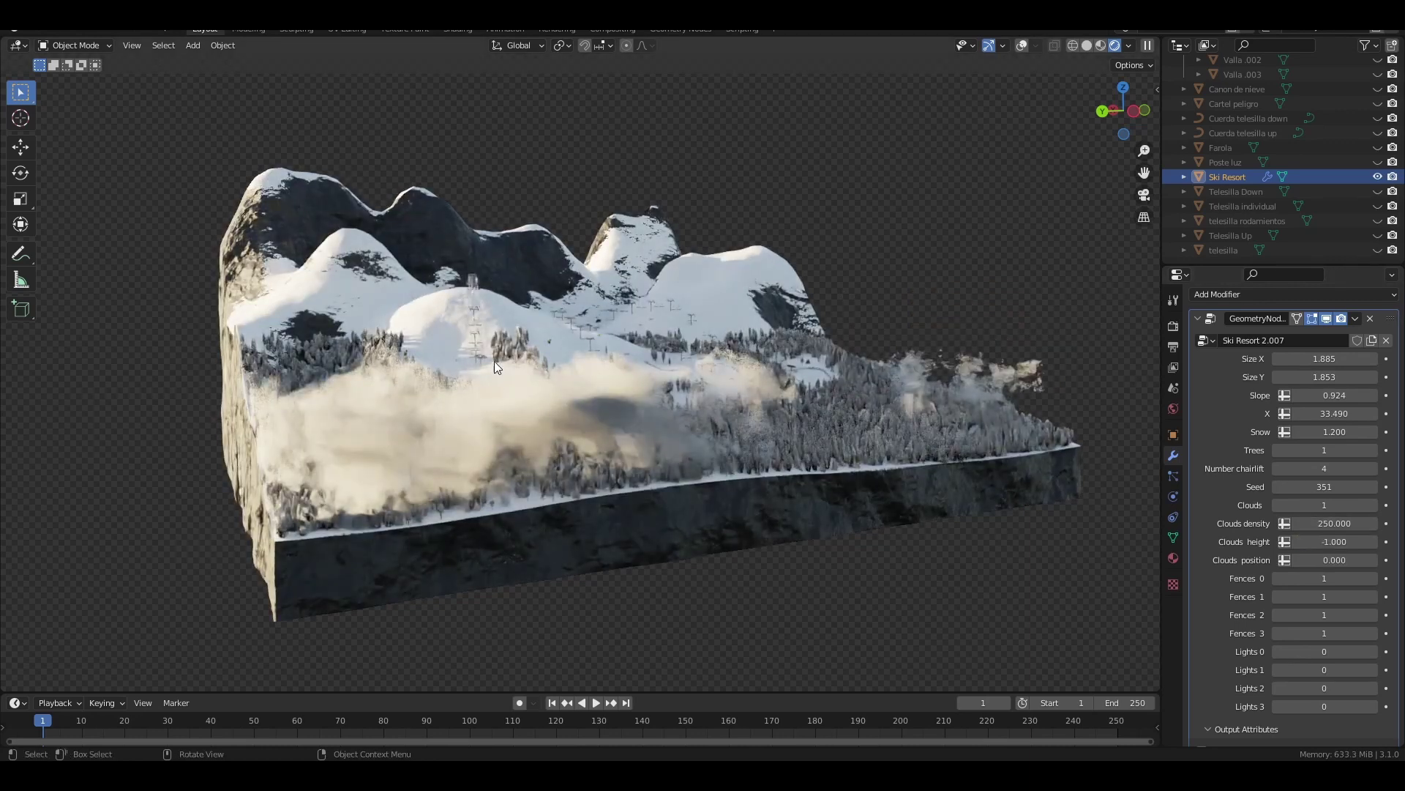
{"action": "left_click", "coordinate": [1351, 539]}
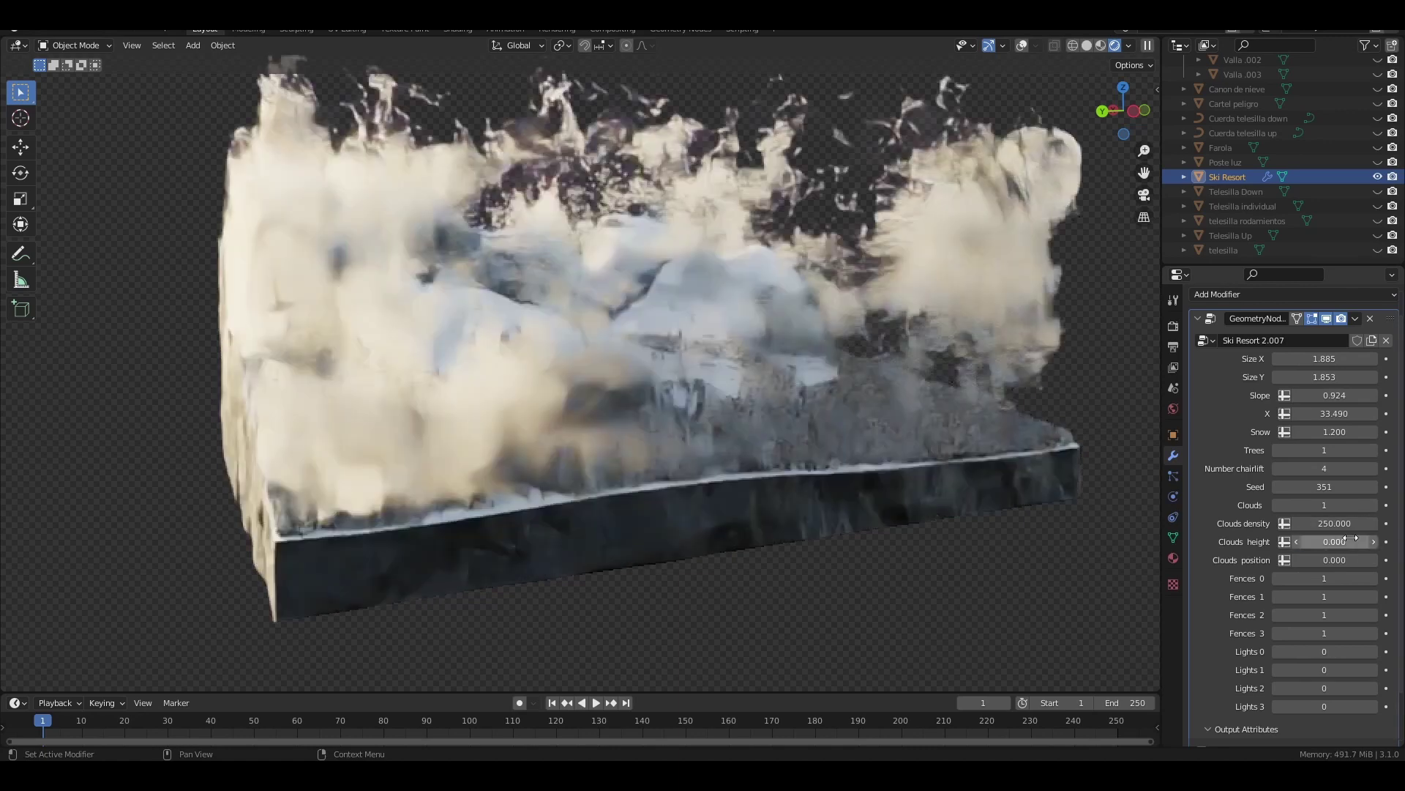
{"action": "middle_click_drag", "start_coordinate": [876, 437], "coordinate": [861, 437]}
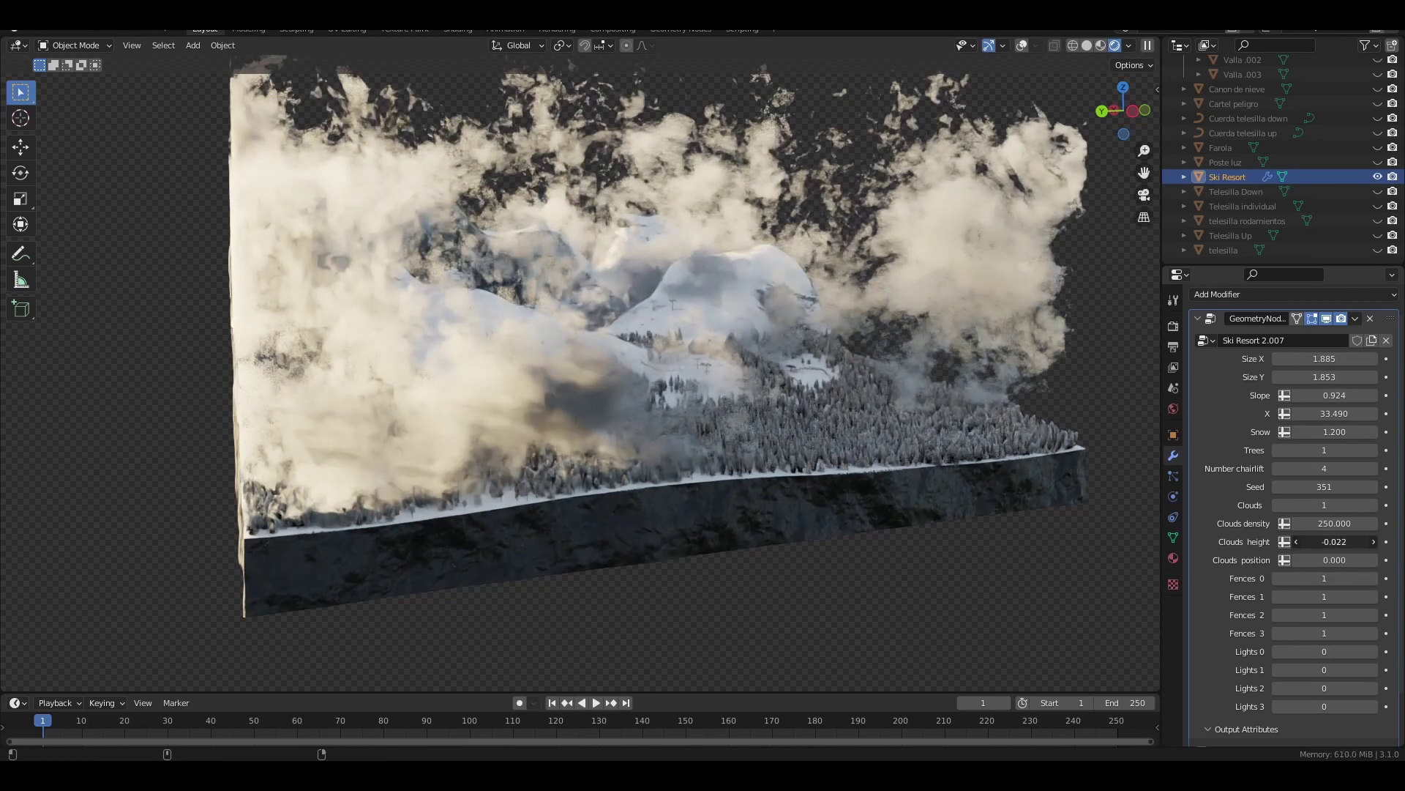
{"action": "left_click_drag", "start_coordinate": [1335, 542], "coordinate": [1282, 541]}
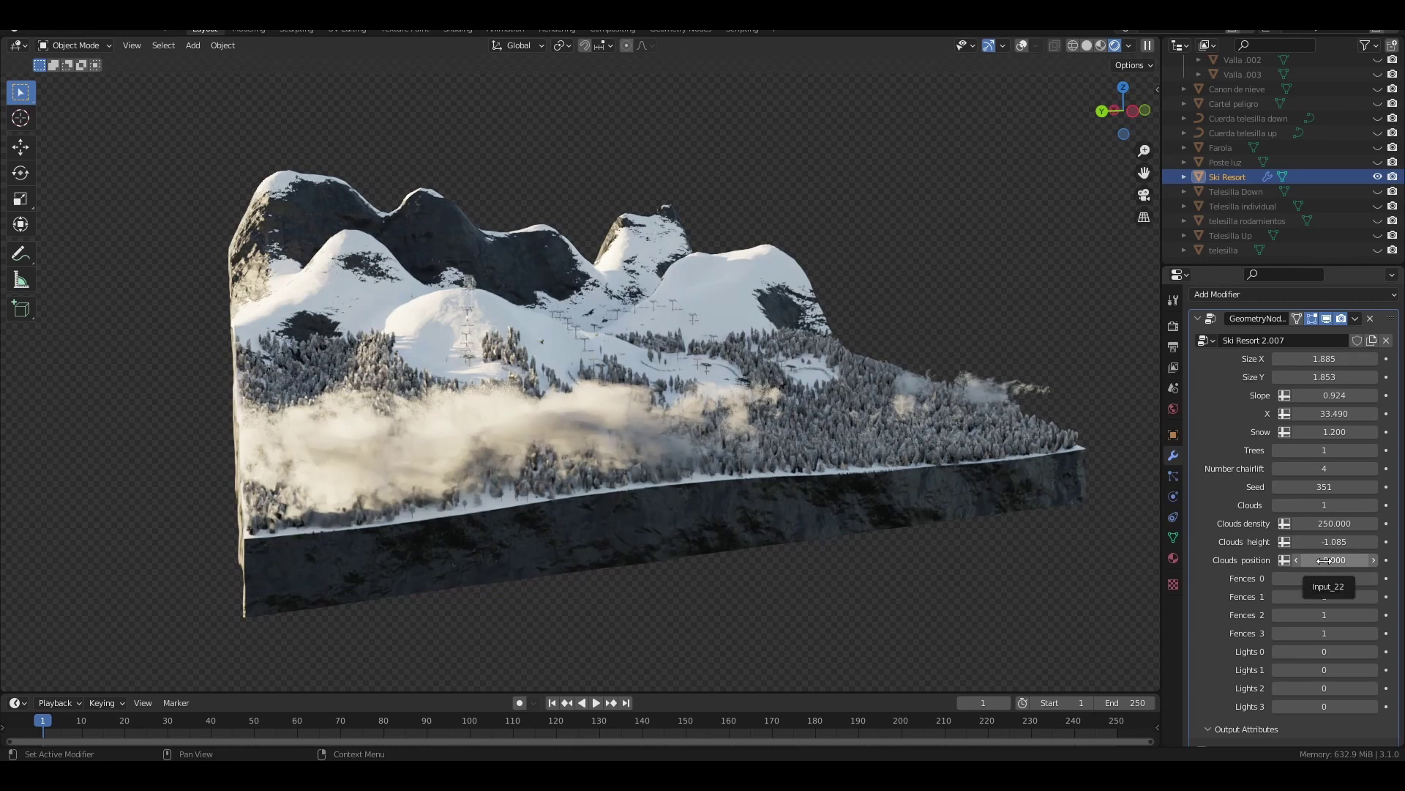
{"action": "left_click_drag", "start_coordinate": [1324, 561], "coordinate": [1336, 560]}
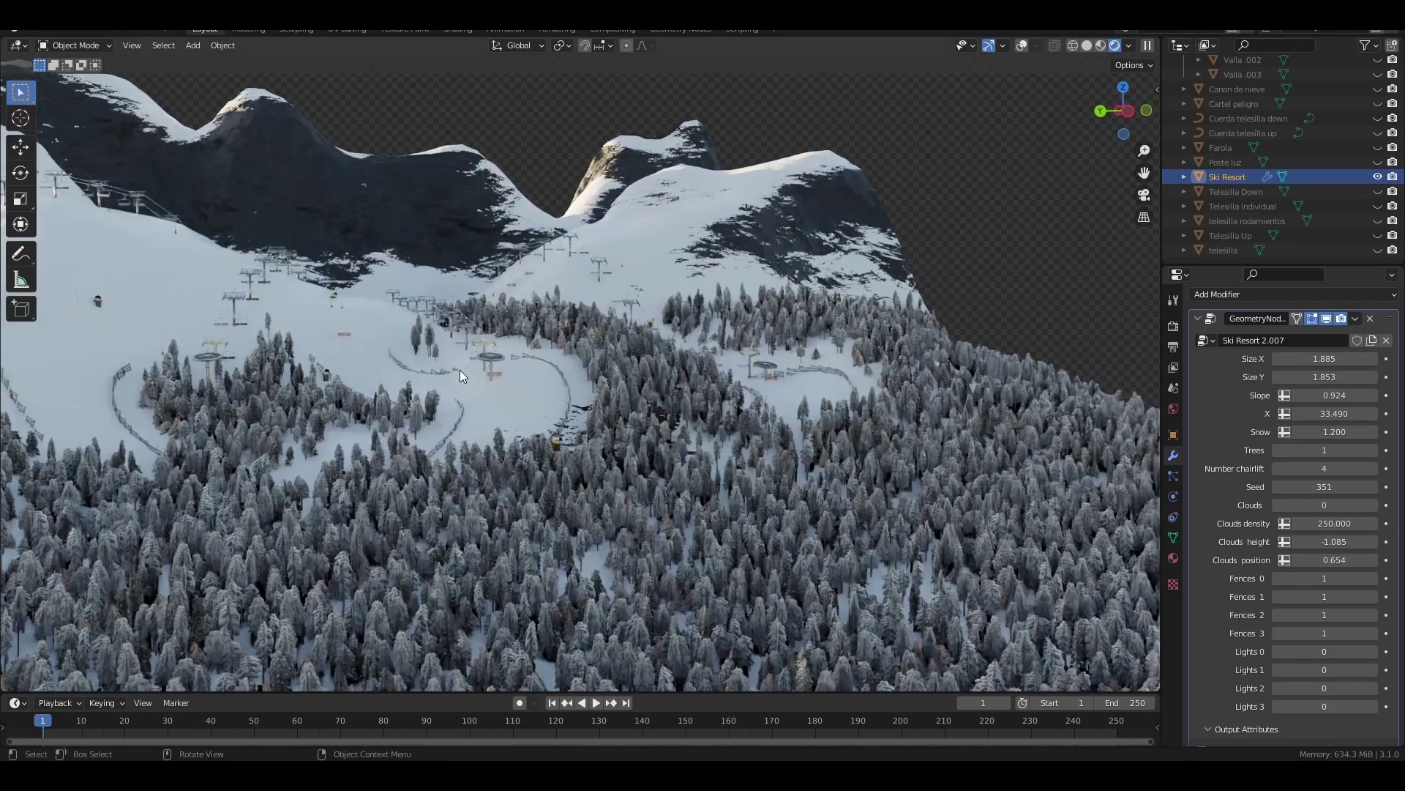
Step: Set Clouds to 0 and switch Fences 0 through Fences 3 to 0 to remove the fences along the slopes
{"action": "middle_click_drag", "start_coordinate": [460, 370], "coordinate": [496, 438]}
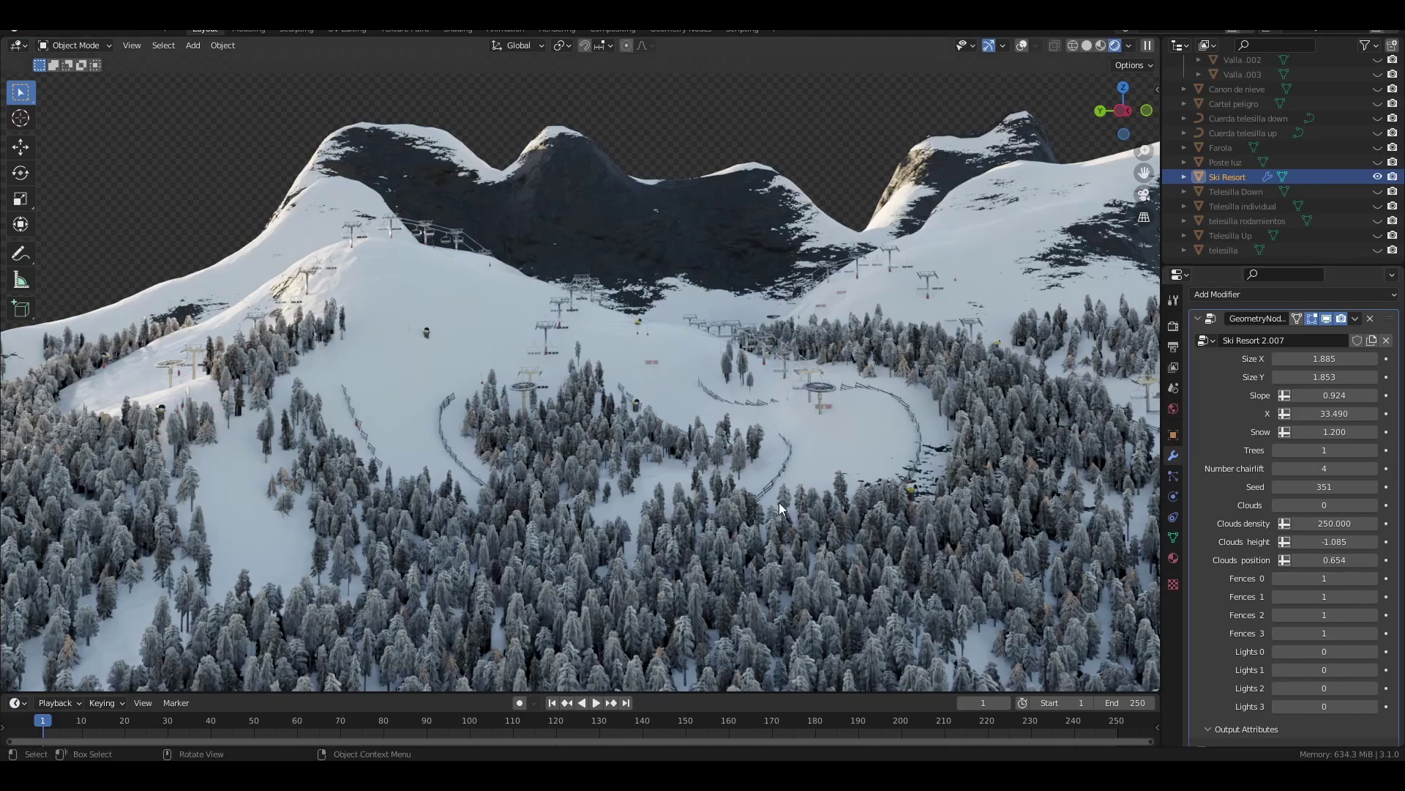
{"action": "scroll", "coordinate": [779, 503], "scroll_direction": "down", "scroll_amount": 2}
{"action": "middle_click_drag", "start_coordinate": [990, 454], "coordinate": [937, 451], "text": "shift"}
{"action": "middle_click_drag", "start_coordinate": [824, 445], "coordinate": [837, 446]}
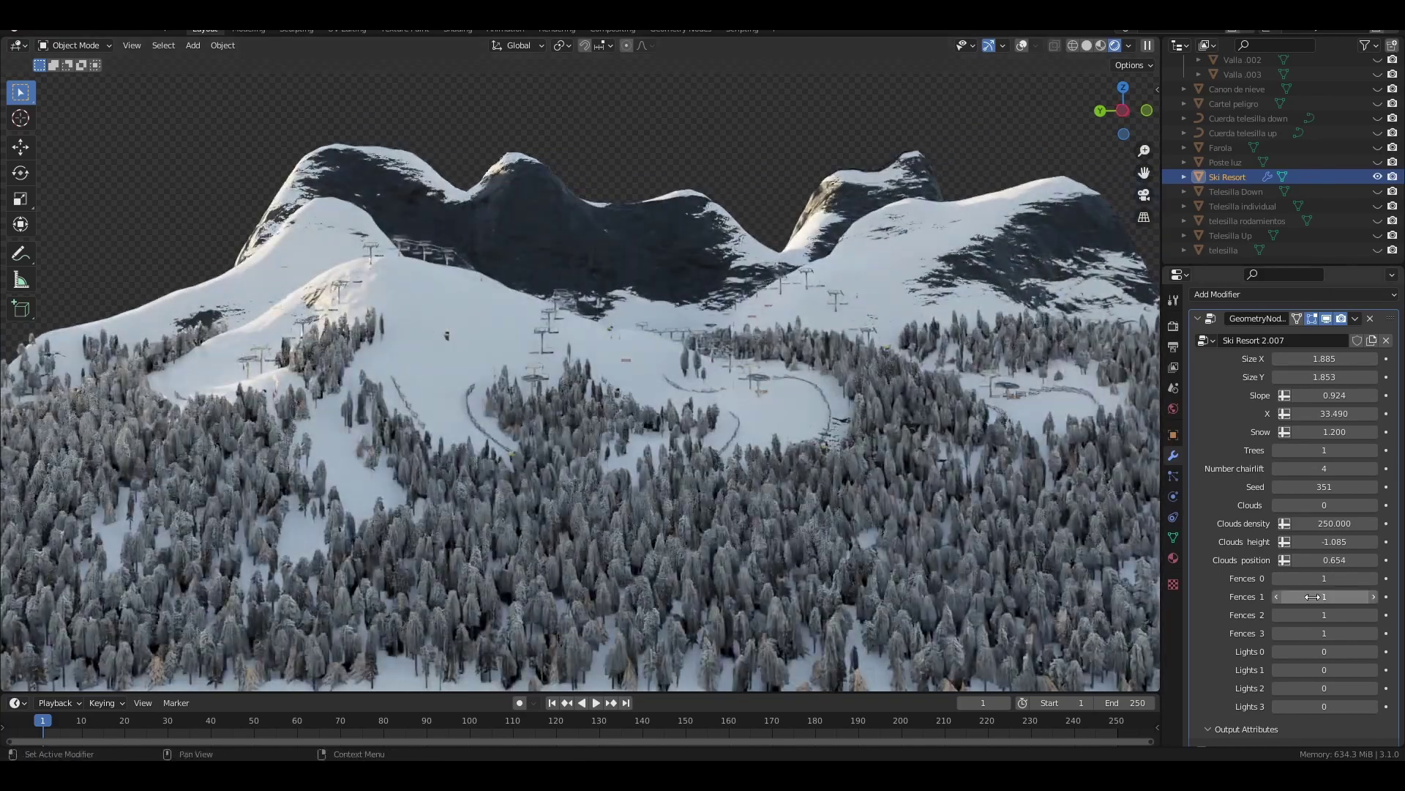
{"action": "left_click", "coordinate": [1277, 579]}
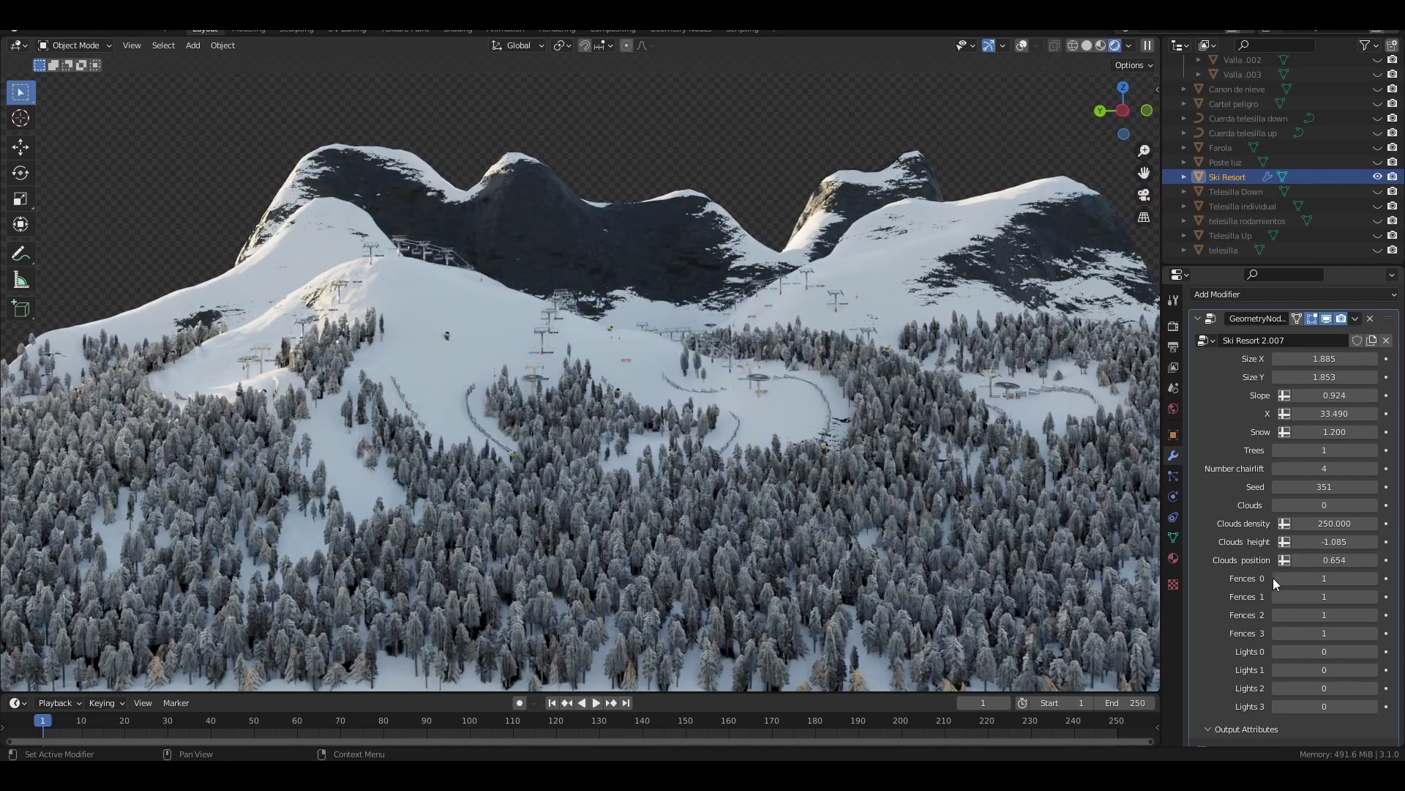
{"action": "left_click", "coordinate": [1276, 599]}
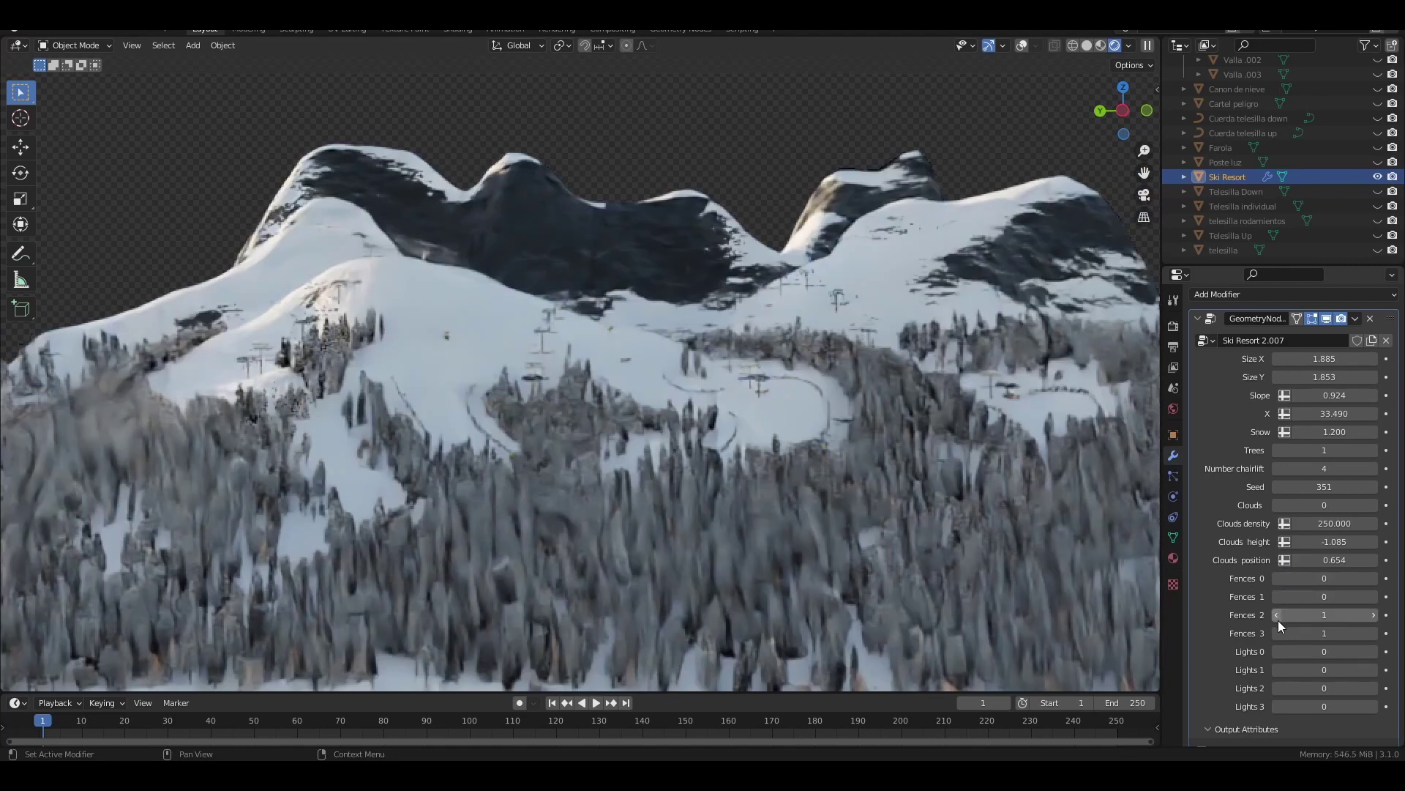
{"action": "left_click", "coordinate": [1275, 616]}
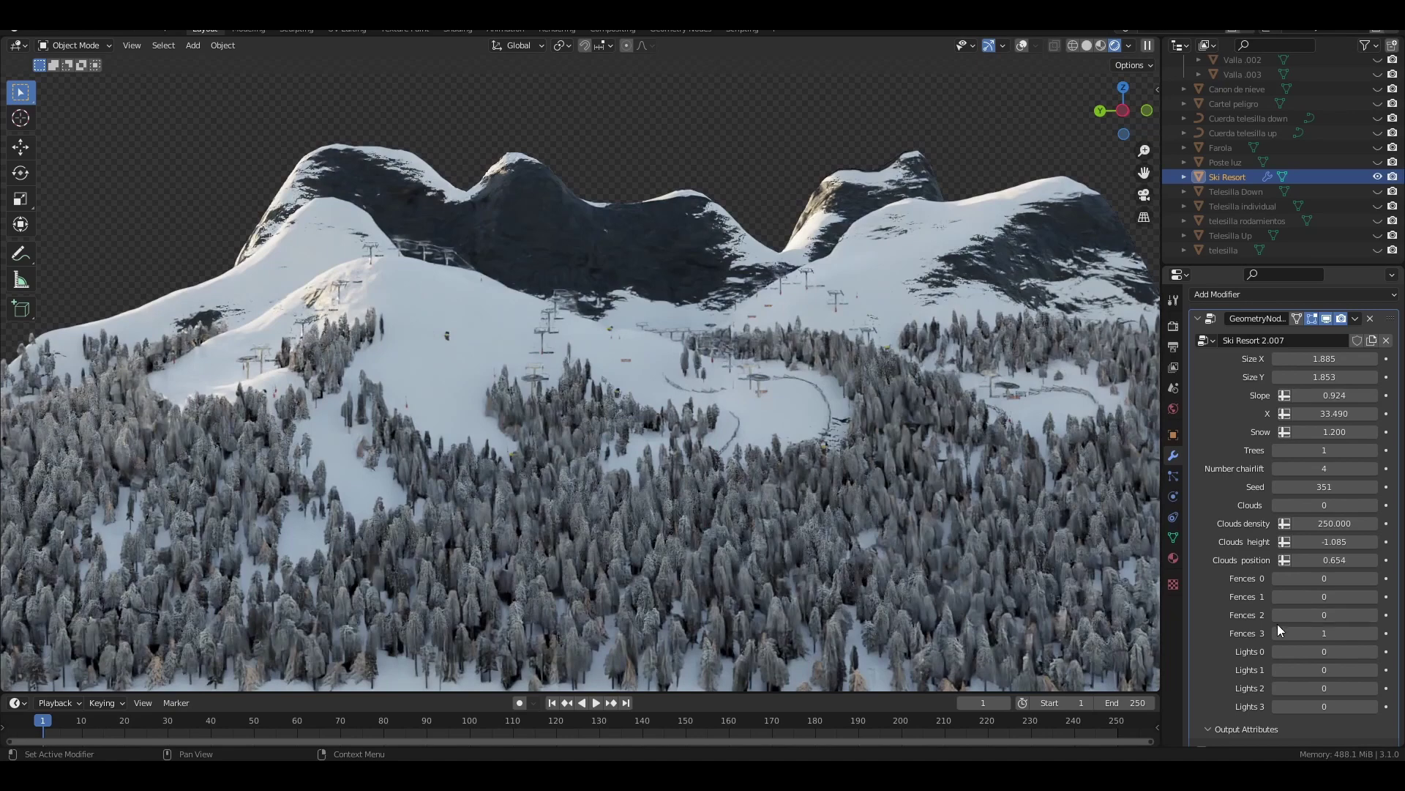
{"action": "left_click", "coordinate": [1277, 636]}
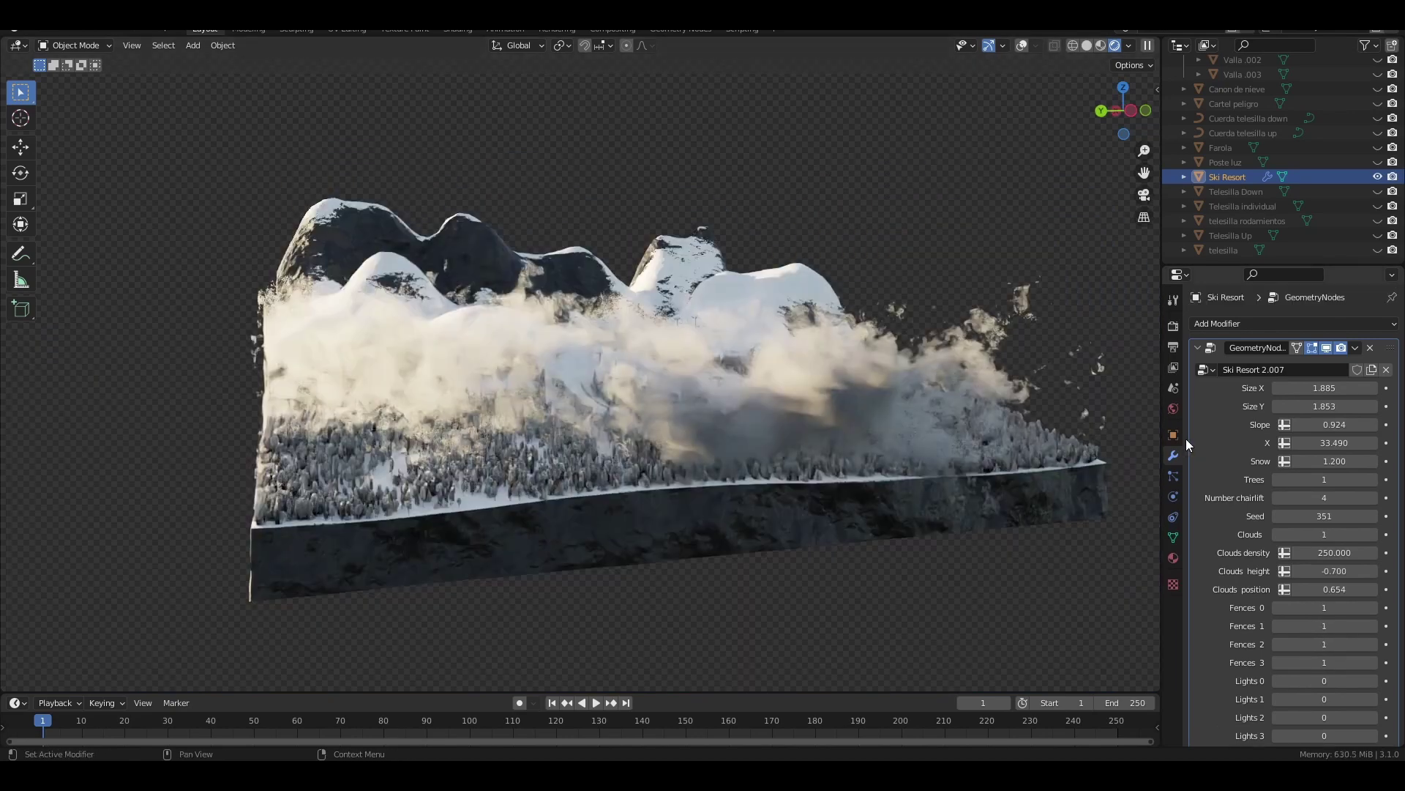
Step: Lower the Sun Elevation of the world's Sky Texture until the scene is as dark as night
{"action": "left_click", "coordinate": [1172, 407]}
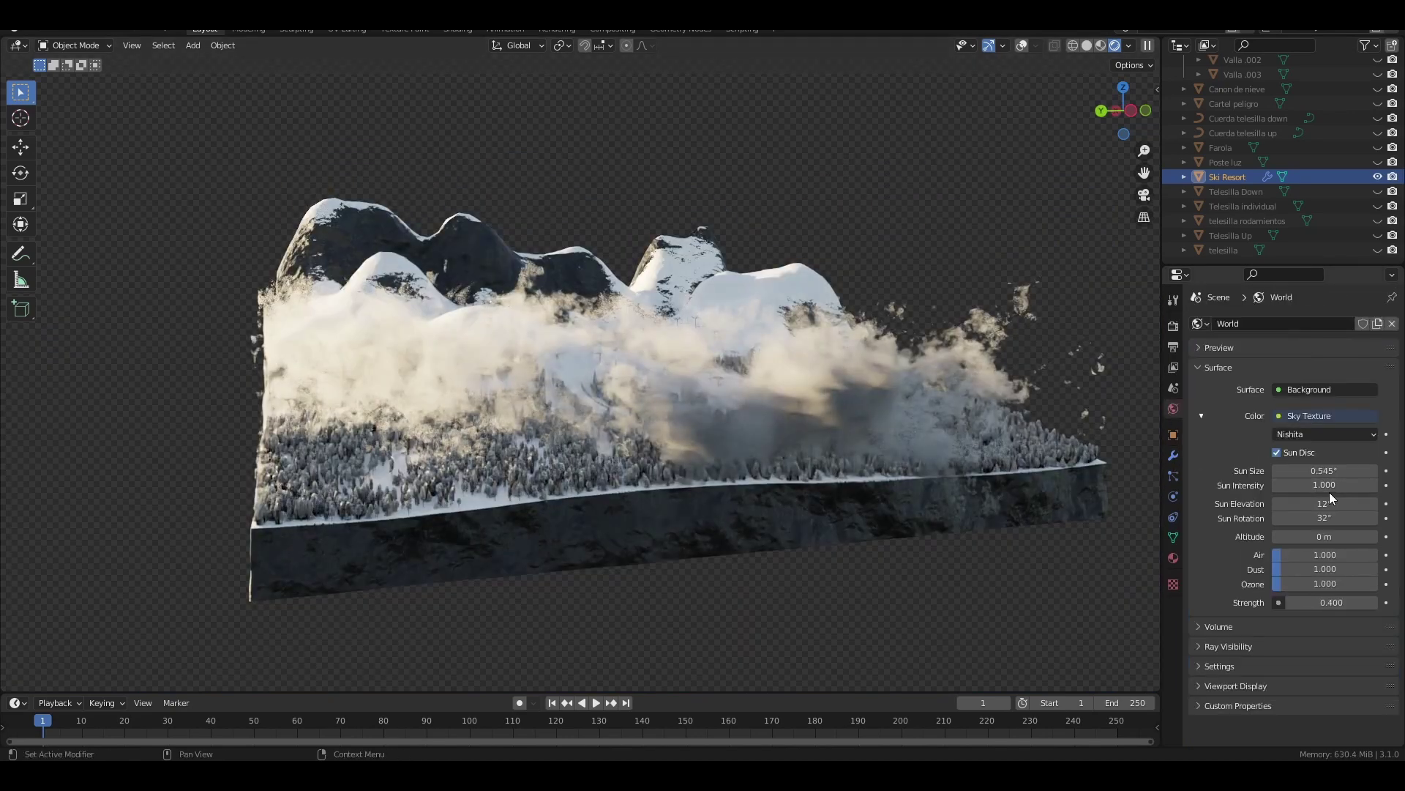
{"action": "left_click_drag", "start_coordinate": [1325, 503], "coordinate": [1248, 503]}
Step: Set Clouds to 0 and Lights 0 through Lights 3 to 1 to illuminate the ski slopes at night
{"action": "left_click", "coordinate": [1173, 455]}
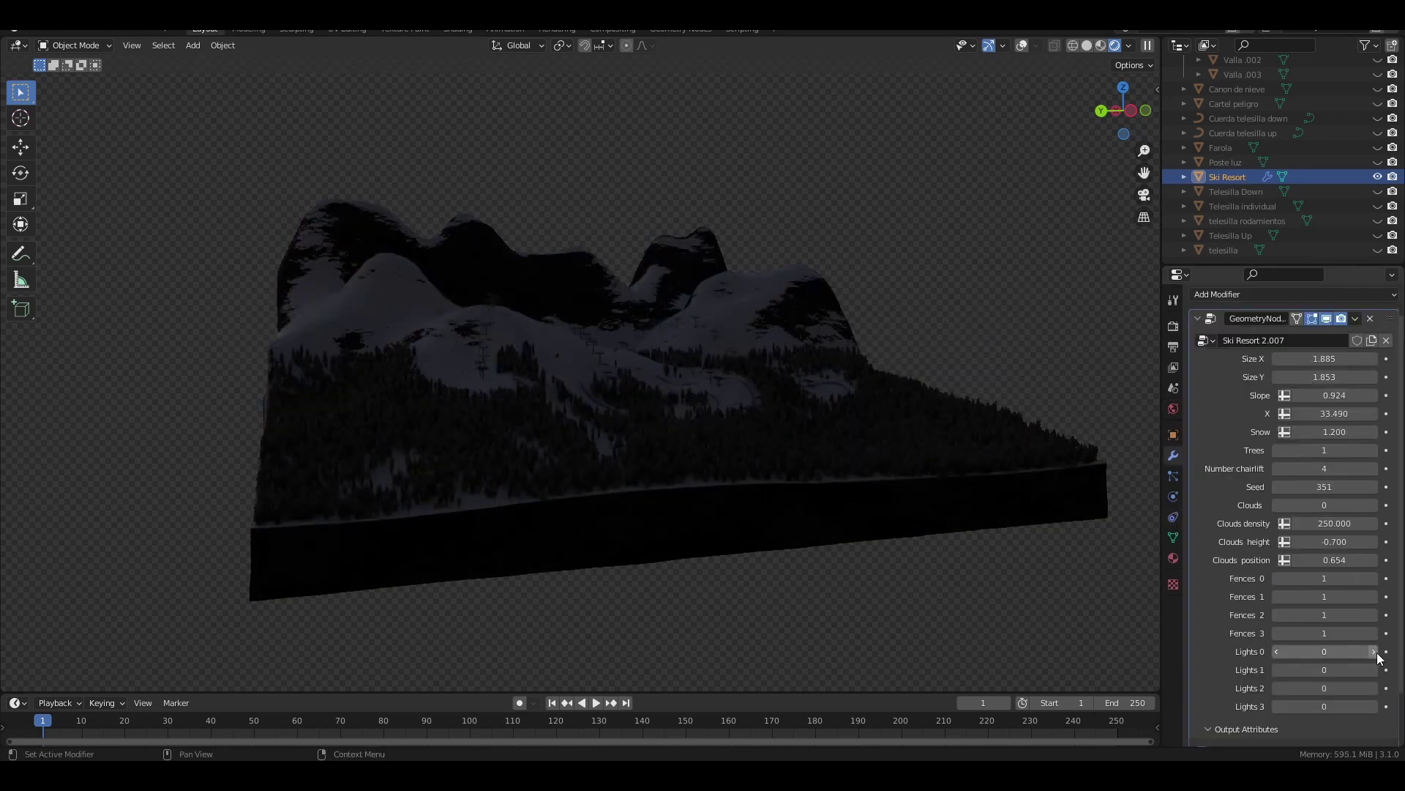
{"action": "left_click", "coordinate": [1375, 670]}
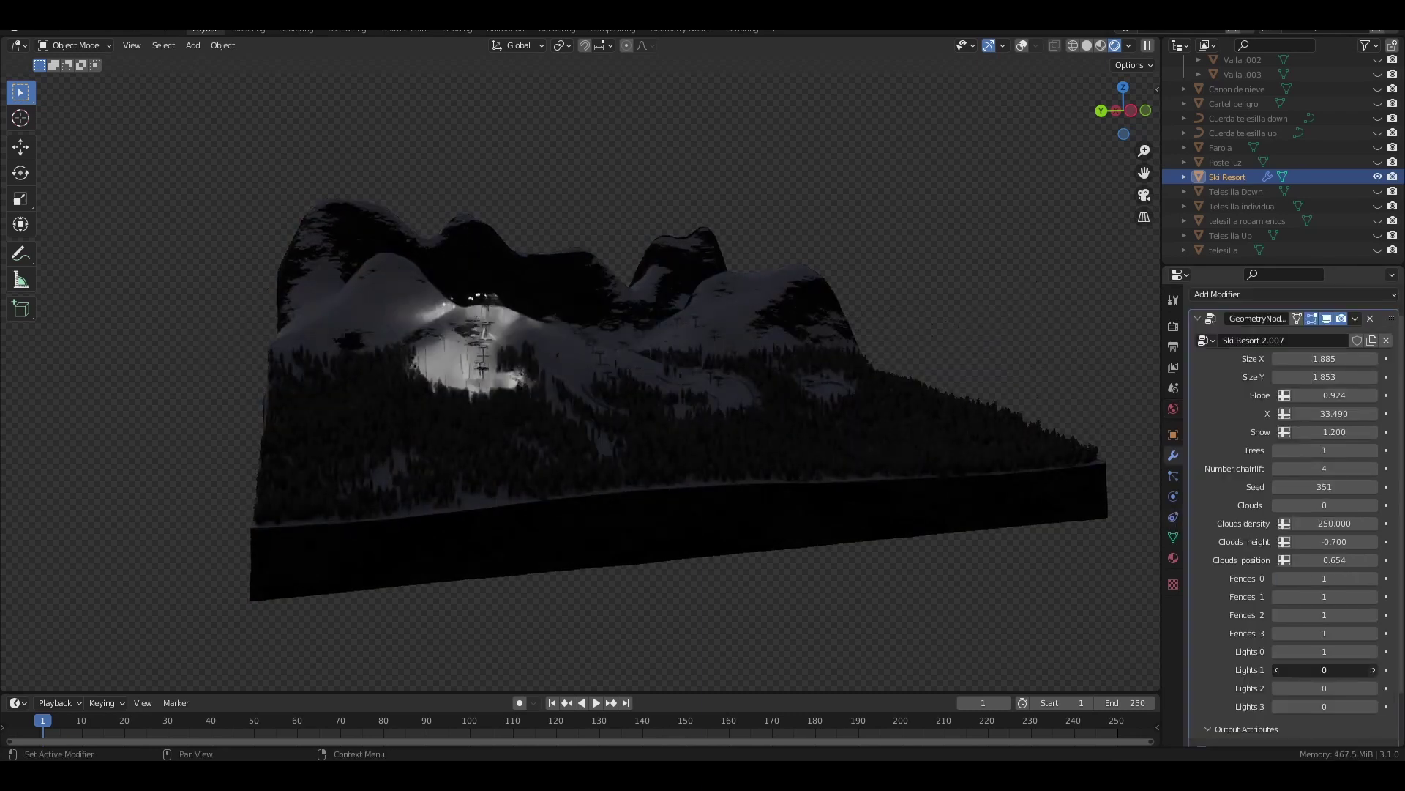
{"action": "left_click", "coordinate": [1375, 688]}
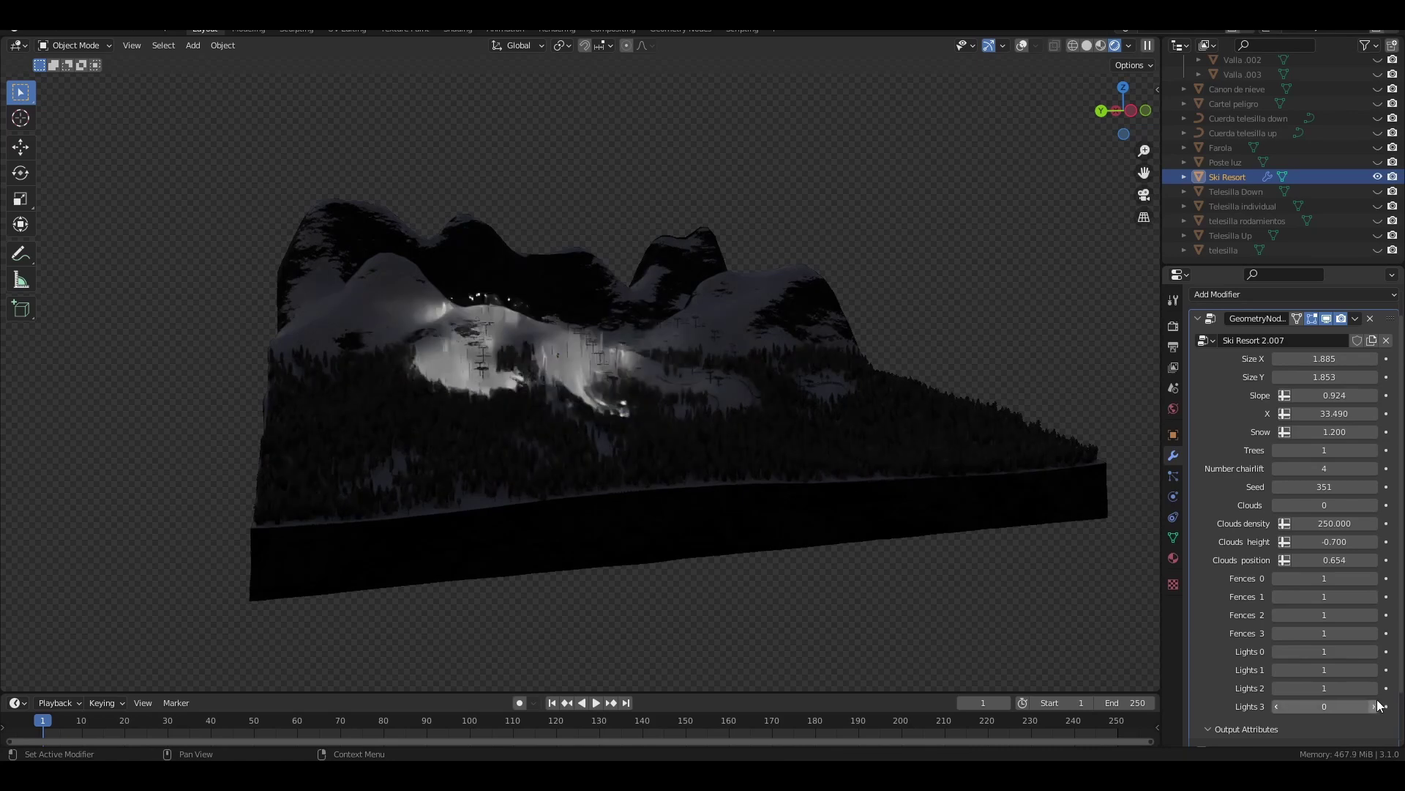
{"action": "left_click", "coordinate": [1375, 706]}
{"action": "scroll", "coordinate": [675, 509], "scroll_direction": "up", "scroll_amount": 4}
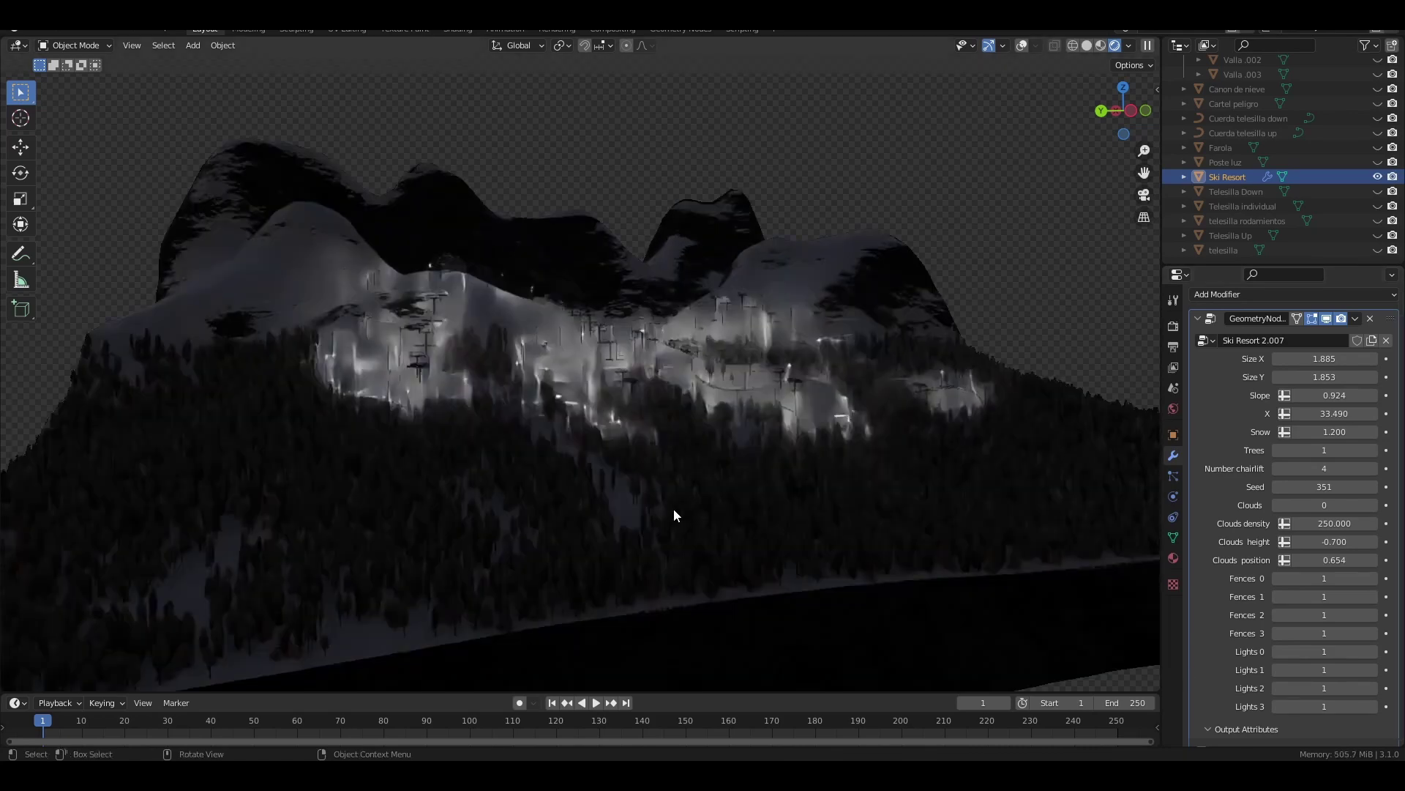
{"action": "middle_click_drag", "start_coordinate": [759, 494], "coordinate": [774, 493]}
{"action": "scroll", "coordinate": [774, 492], "scroll_direction": "down", "scroll_amount": 5}
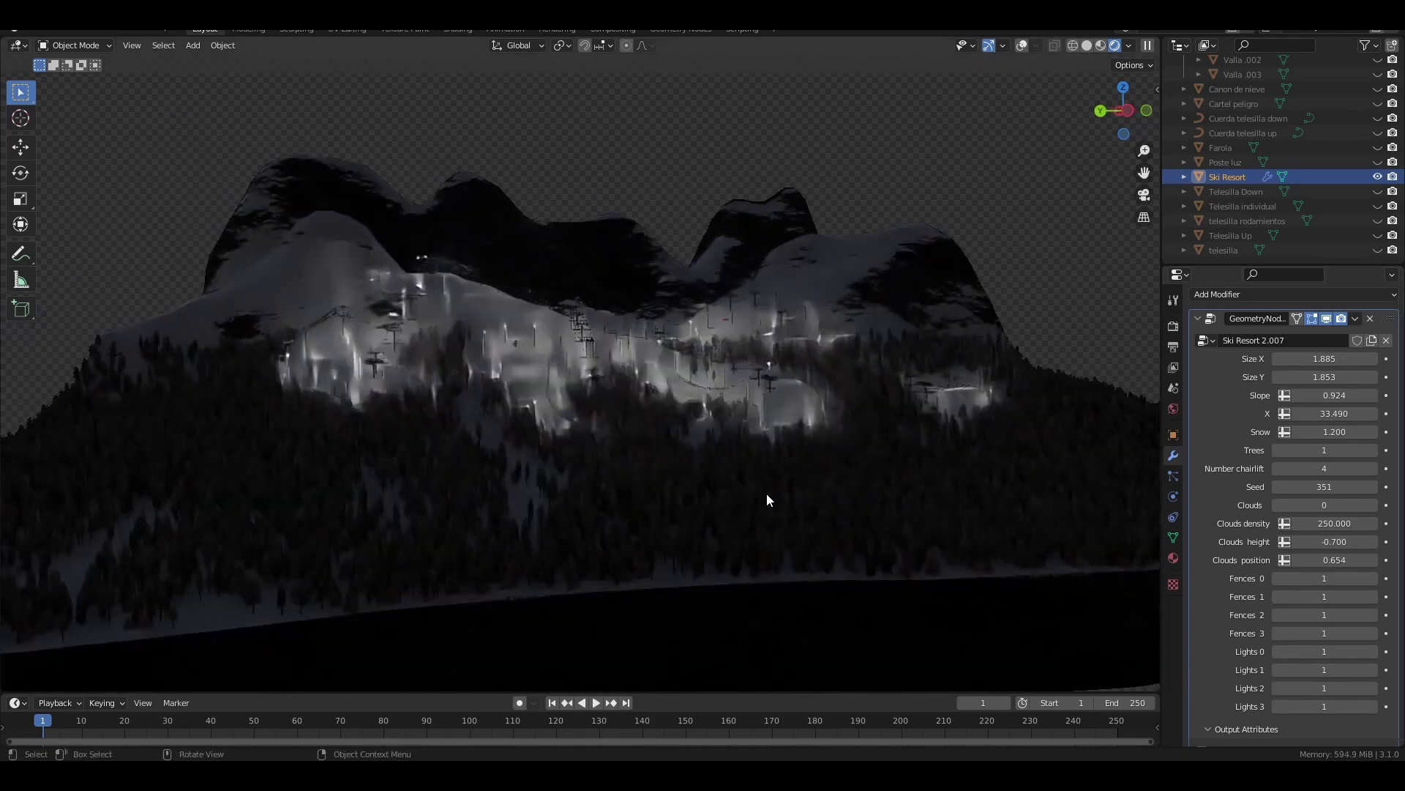
{"action": "scroll", "coordinate": [811, 514], "scroll_direction": "down", "scroll_amount": 3}
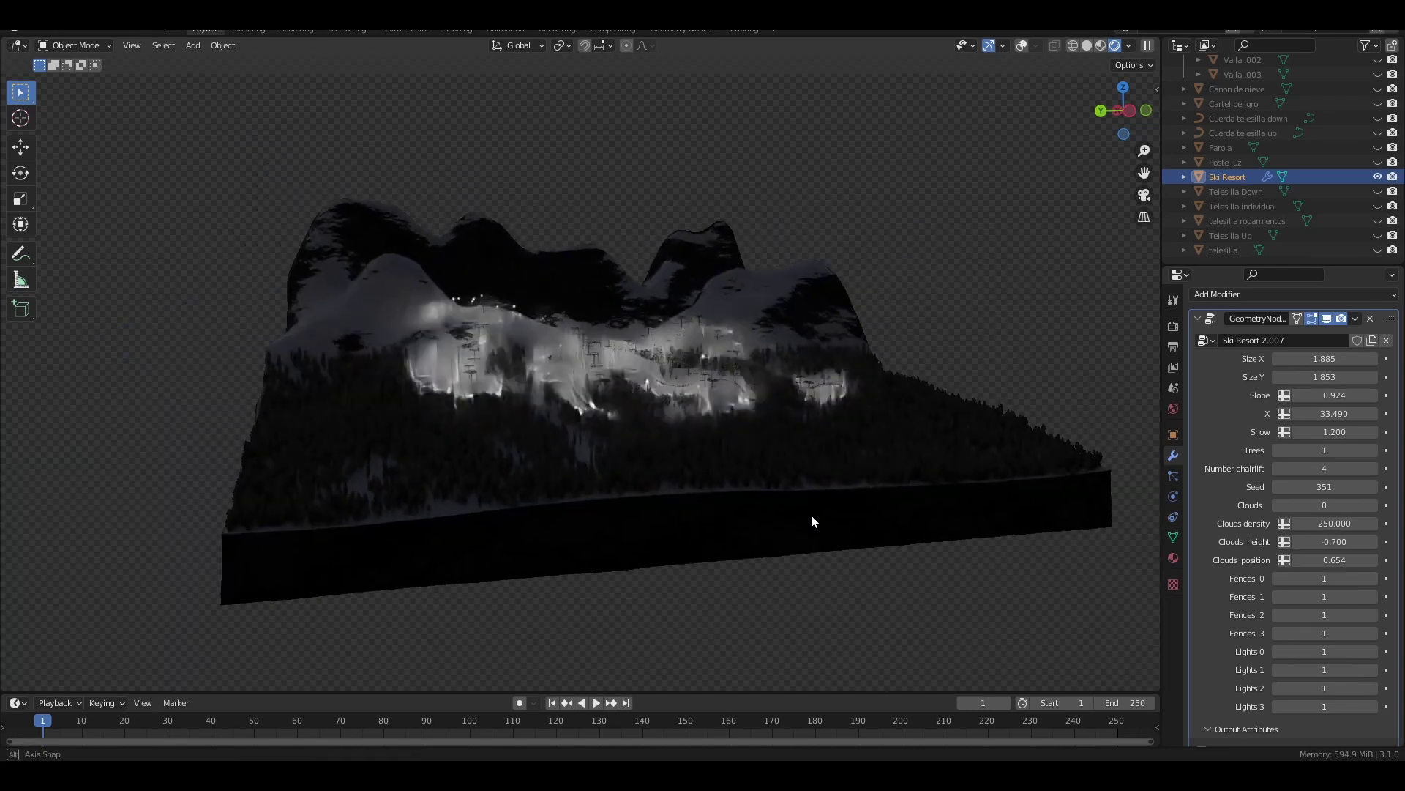